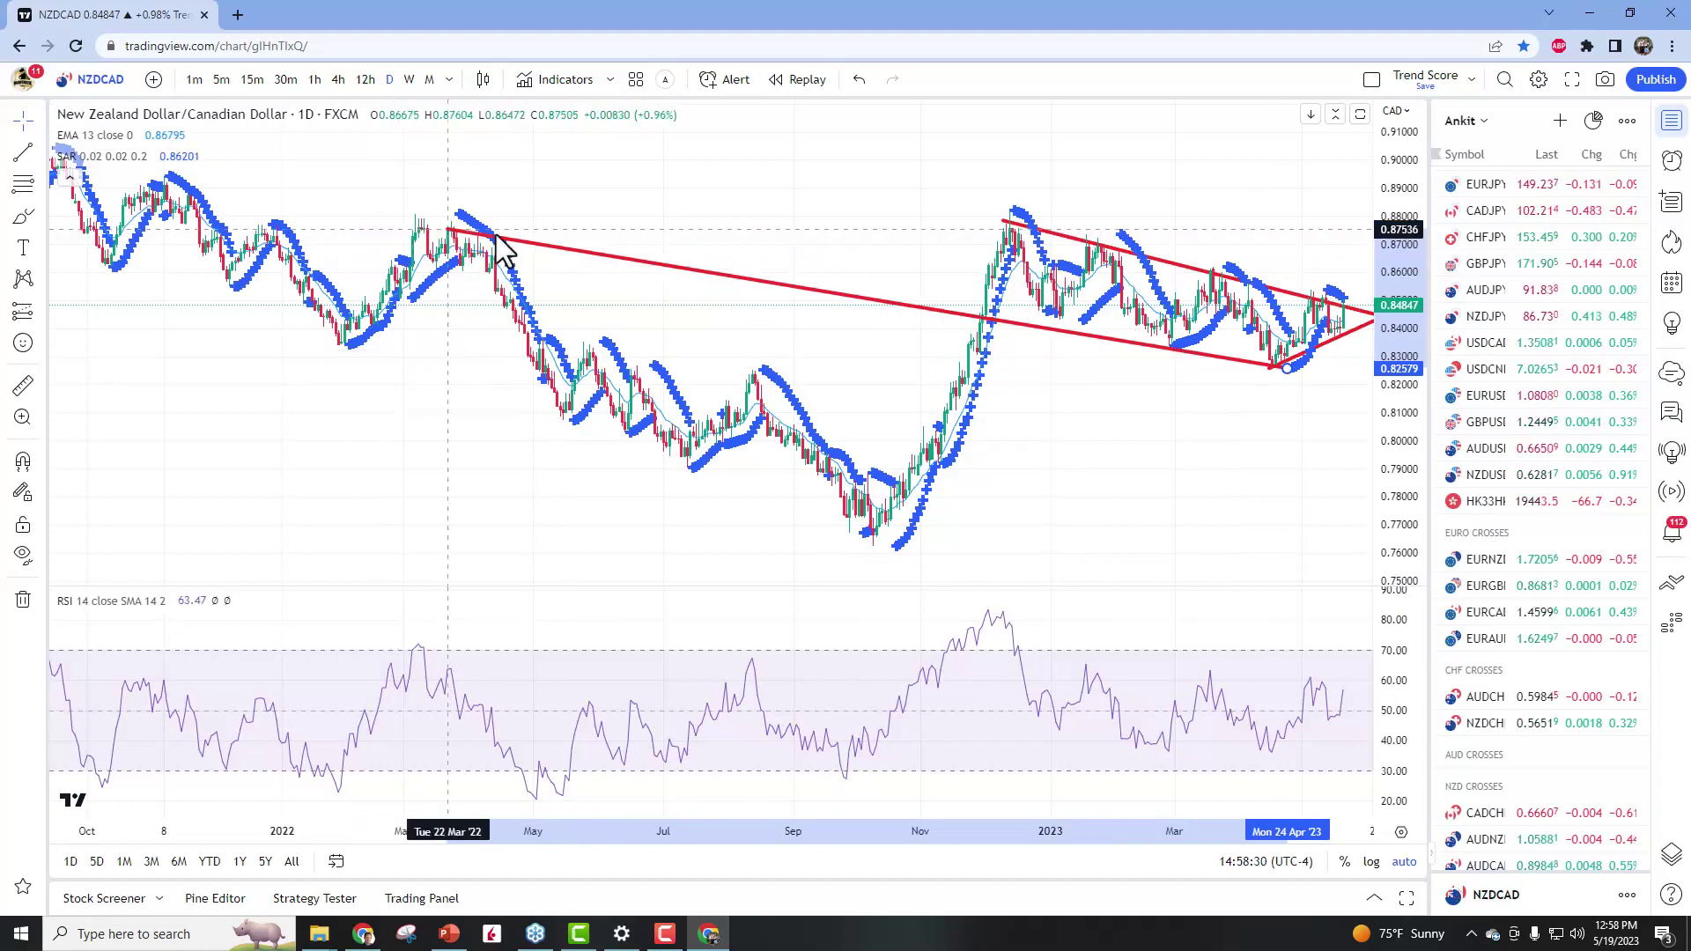
Step: Finish the falling channel's lower trendline on the daily NZDCAD chart, running from December 2022 to the 24 April 2023 low
click(1031, 390)
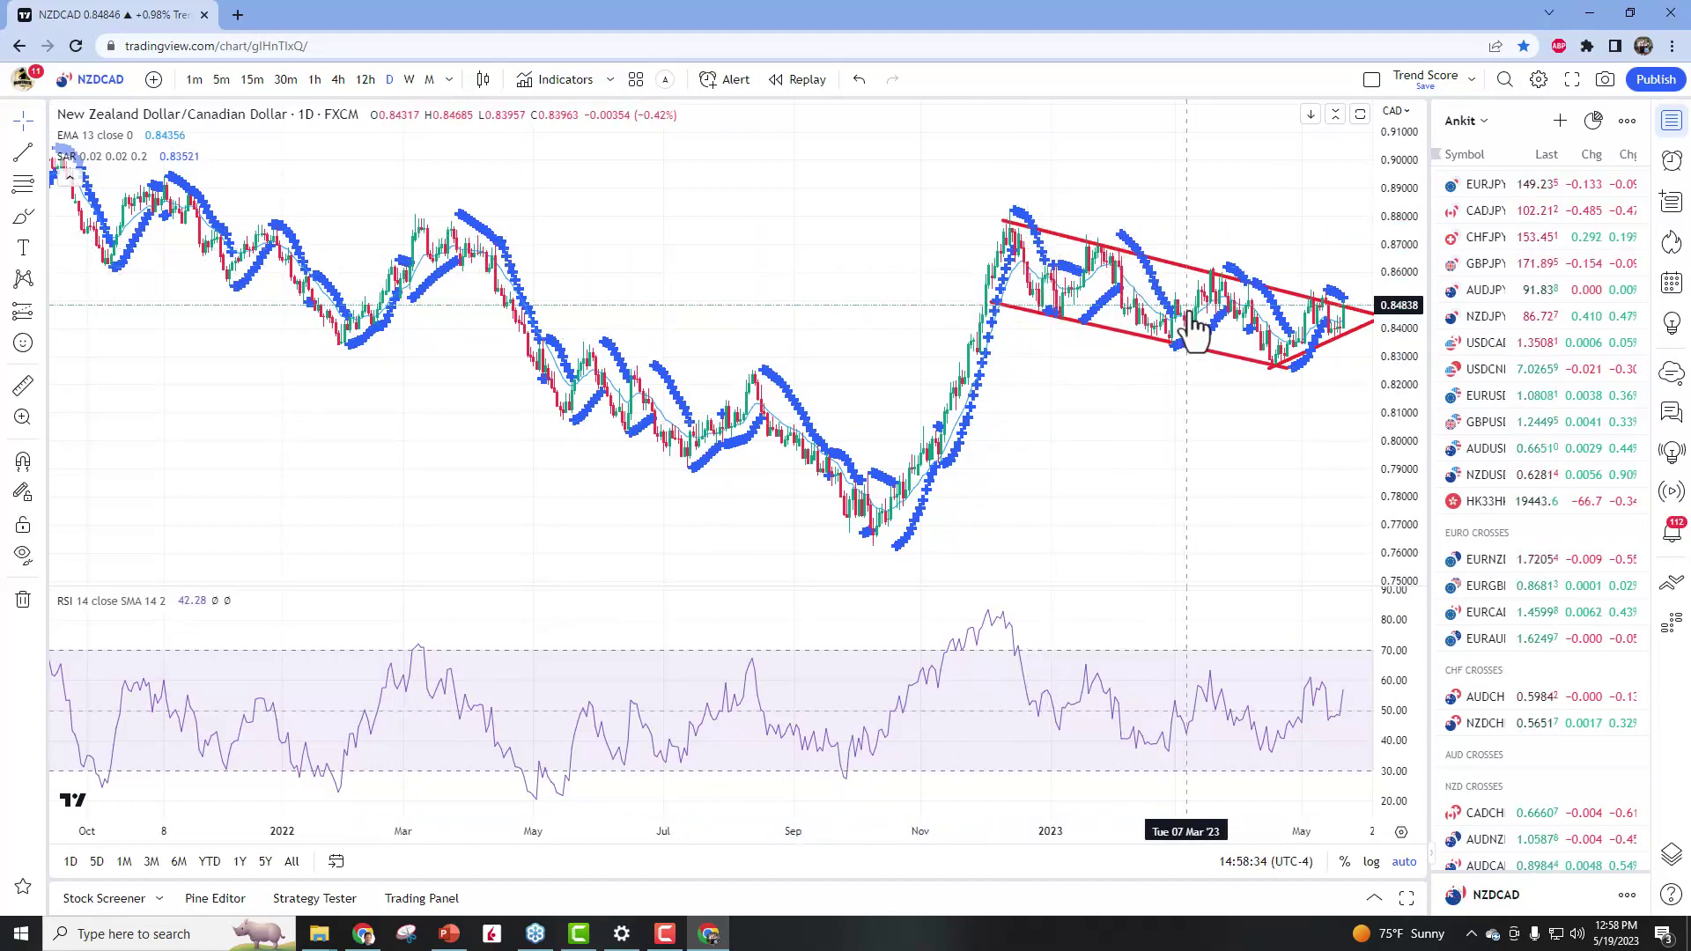
drag(1193, 831, 653, 792)
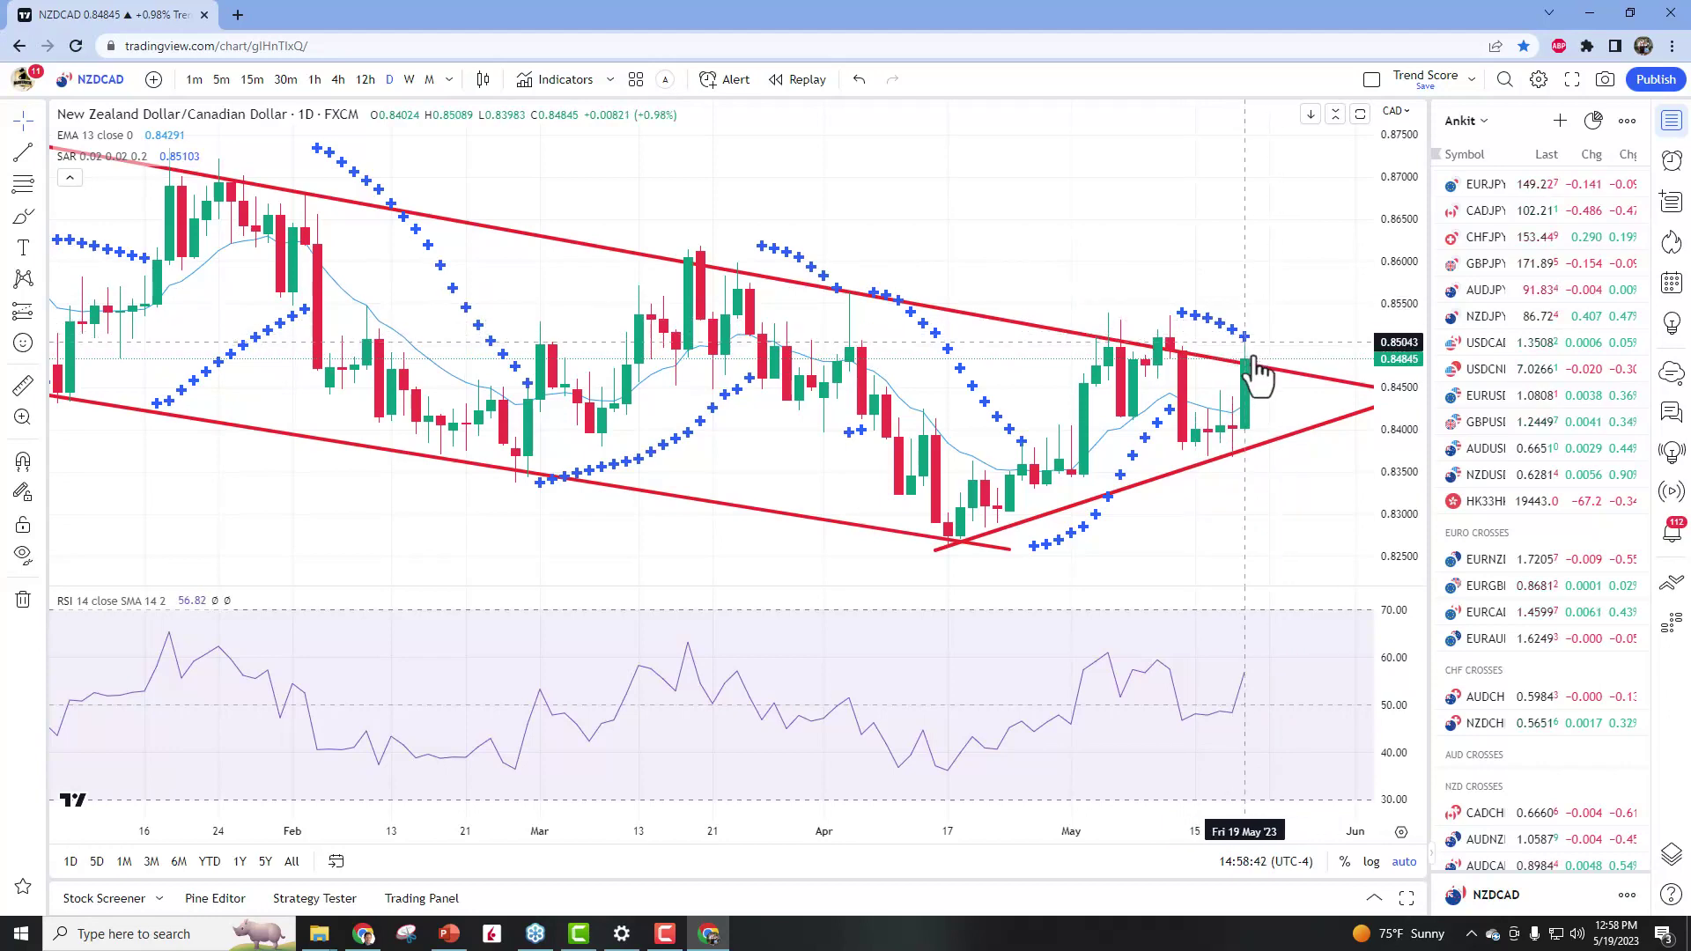
drag(1083, 831, 1220, 831)
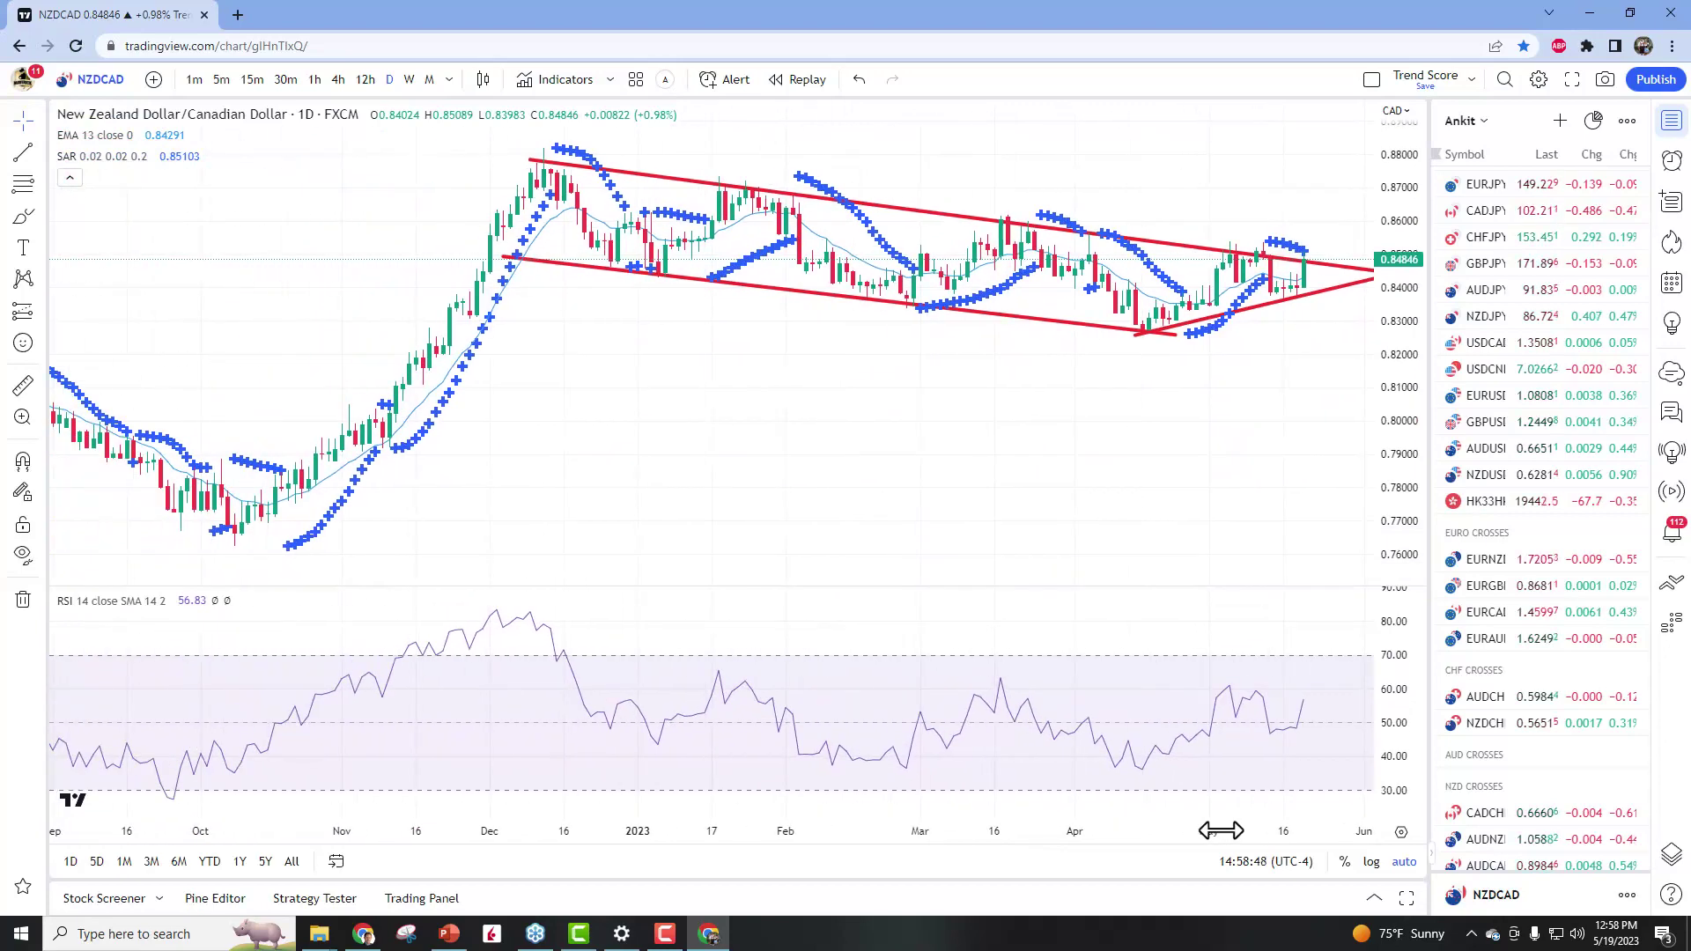
Step: Switch the NZDCAD chart to the 4-hour timeframe and examine the May candles around the descending upper trendline
click(338, 80)
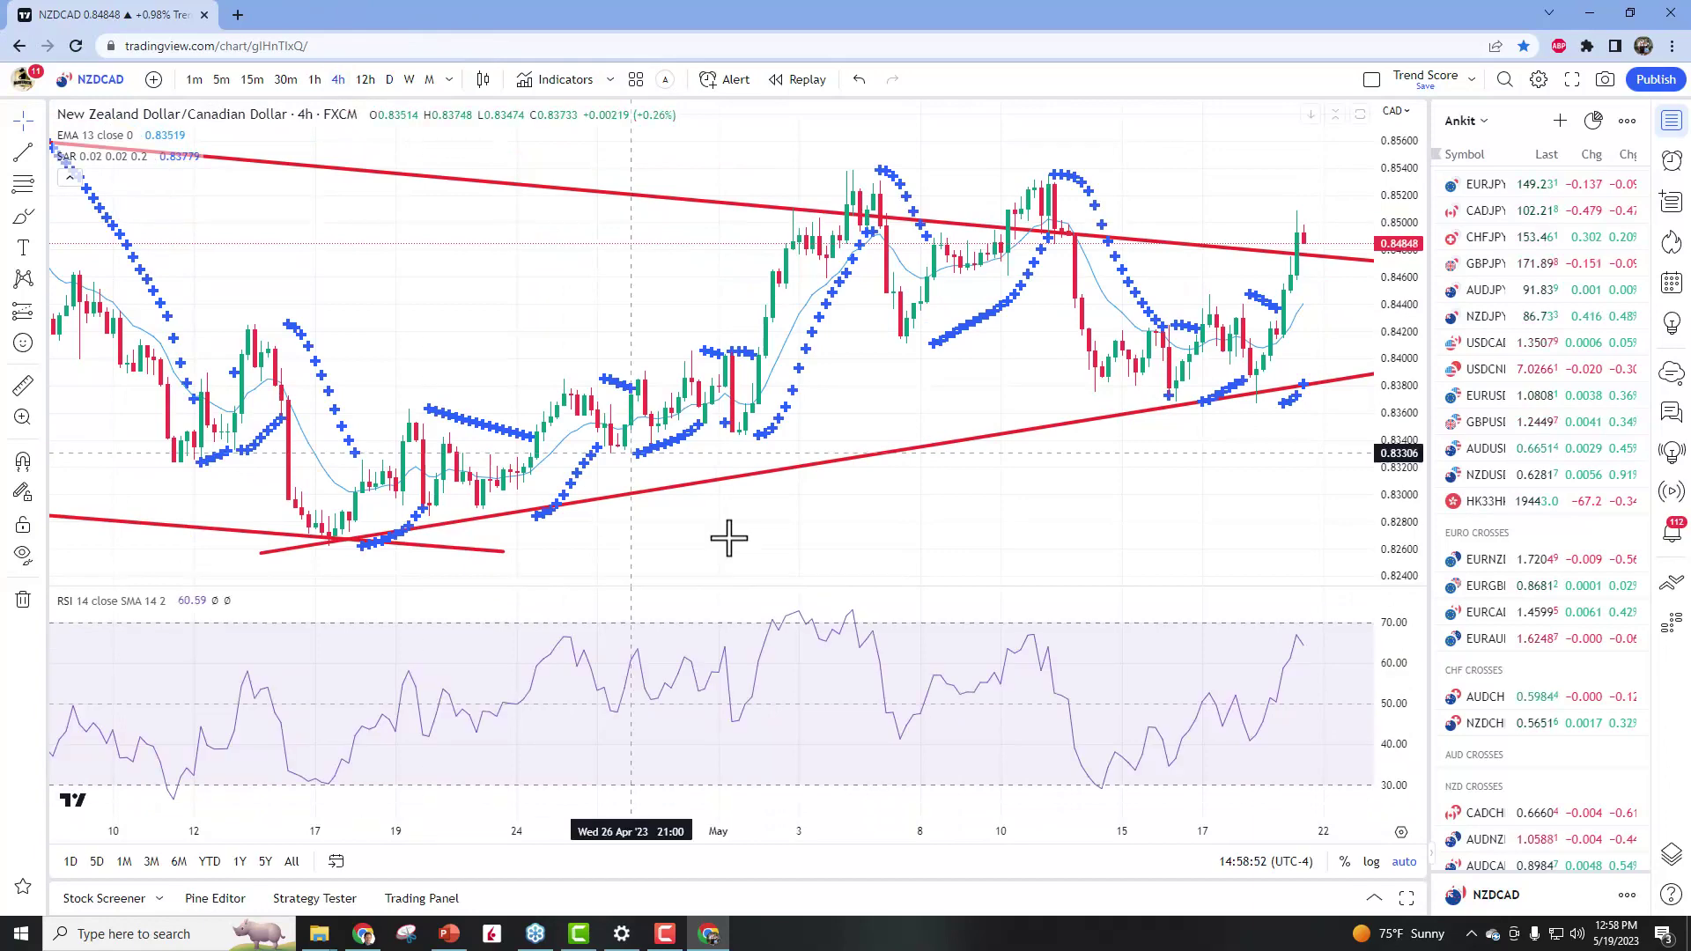
drag(876, 826, 1076, 828)
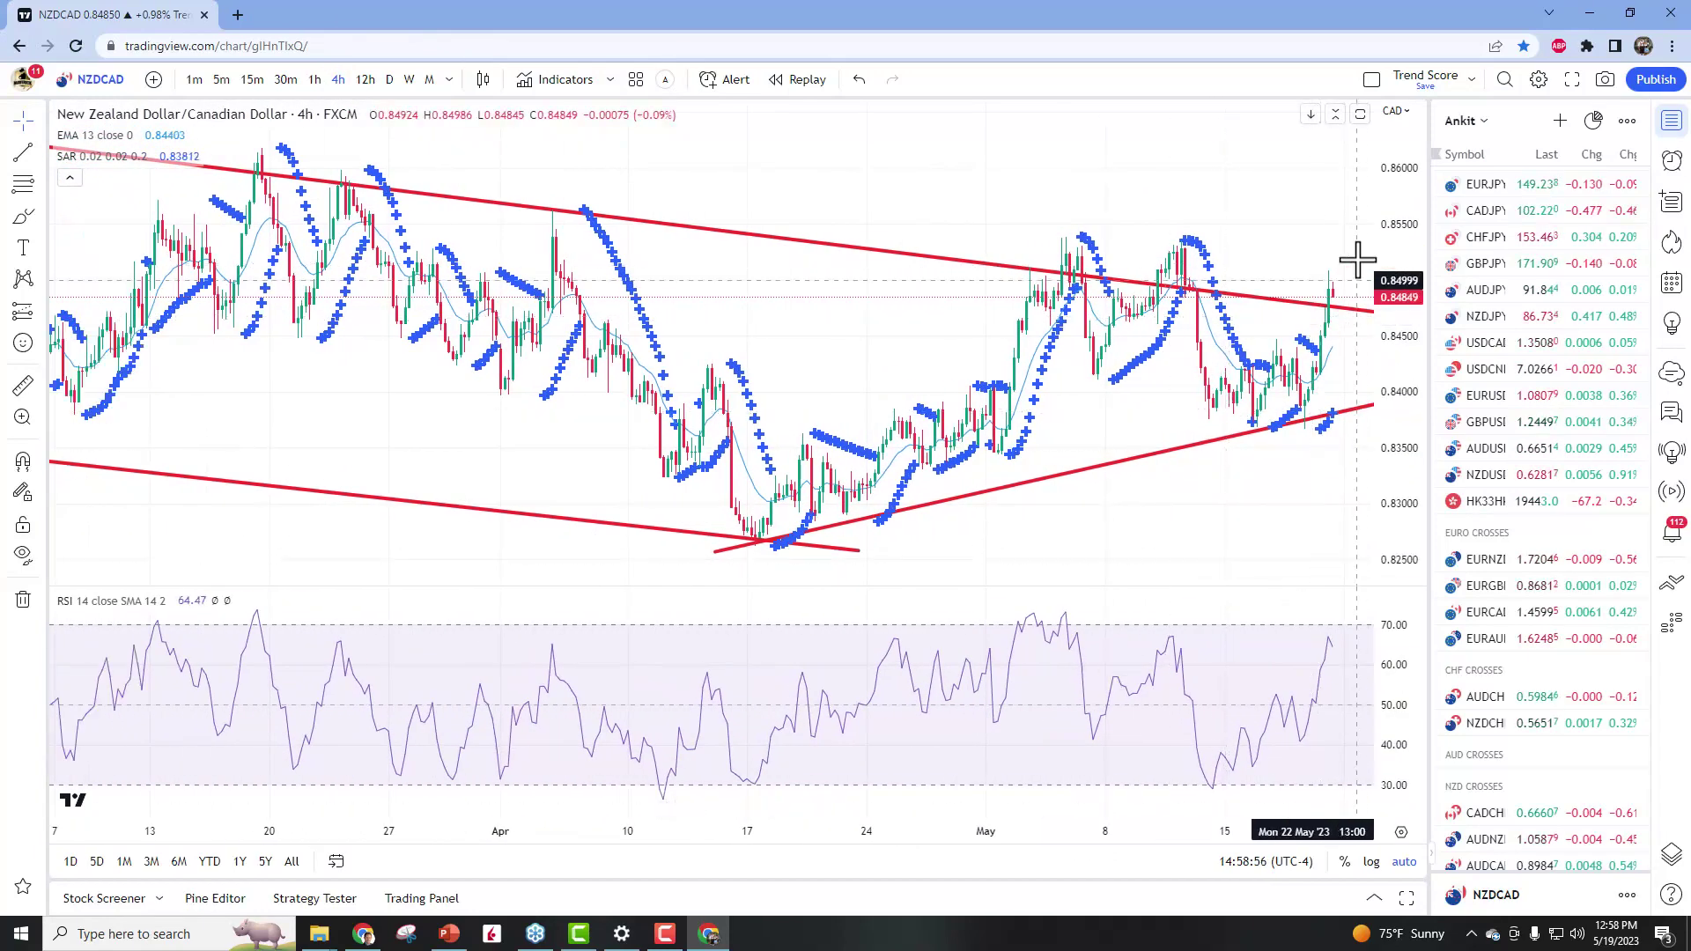
drag(1193, 823, 749, 821)
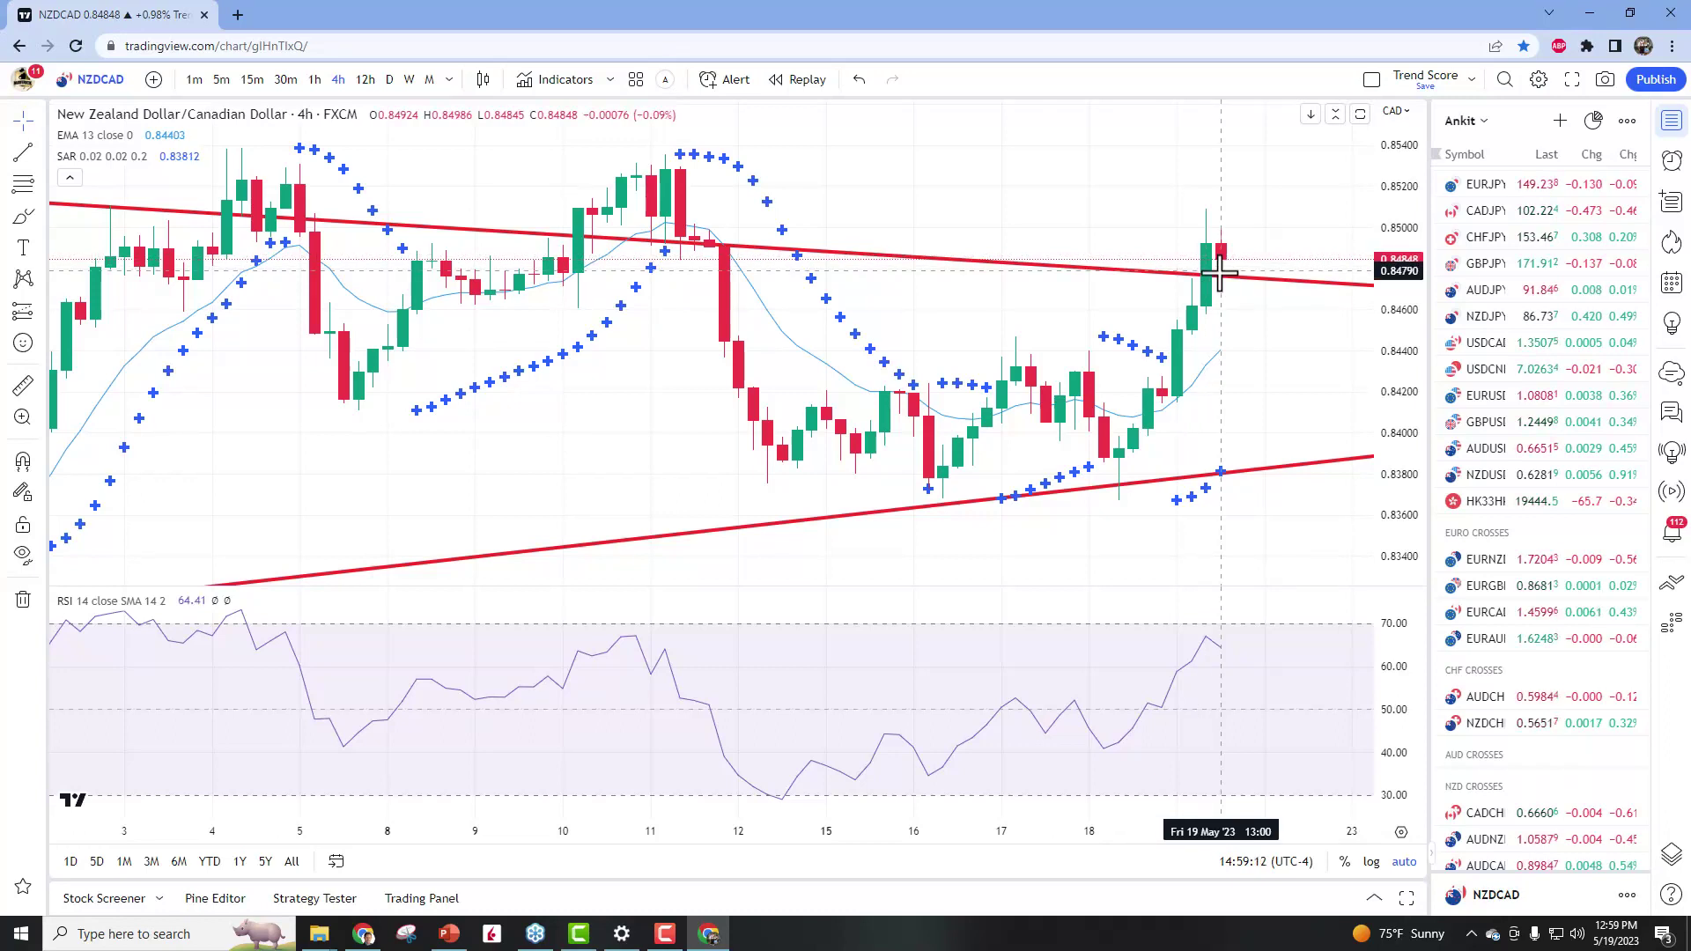
drag(981, 831, 1042, 829)
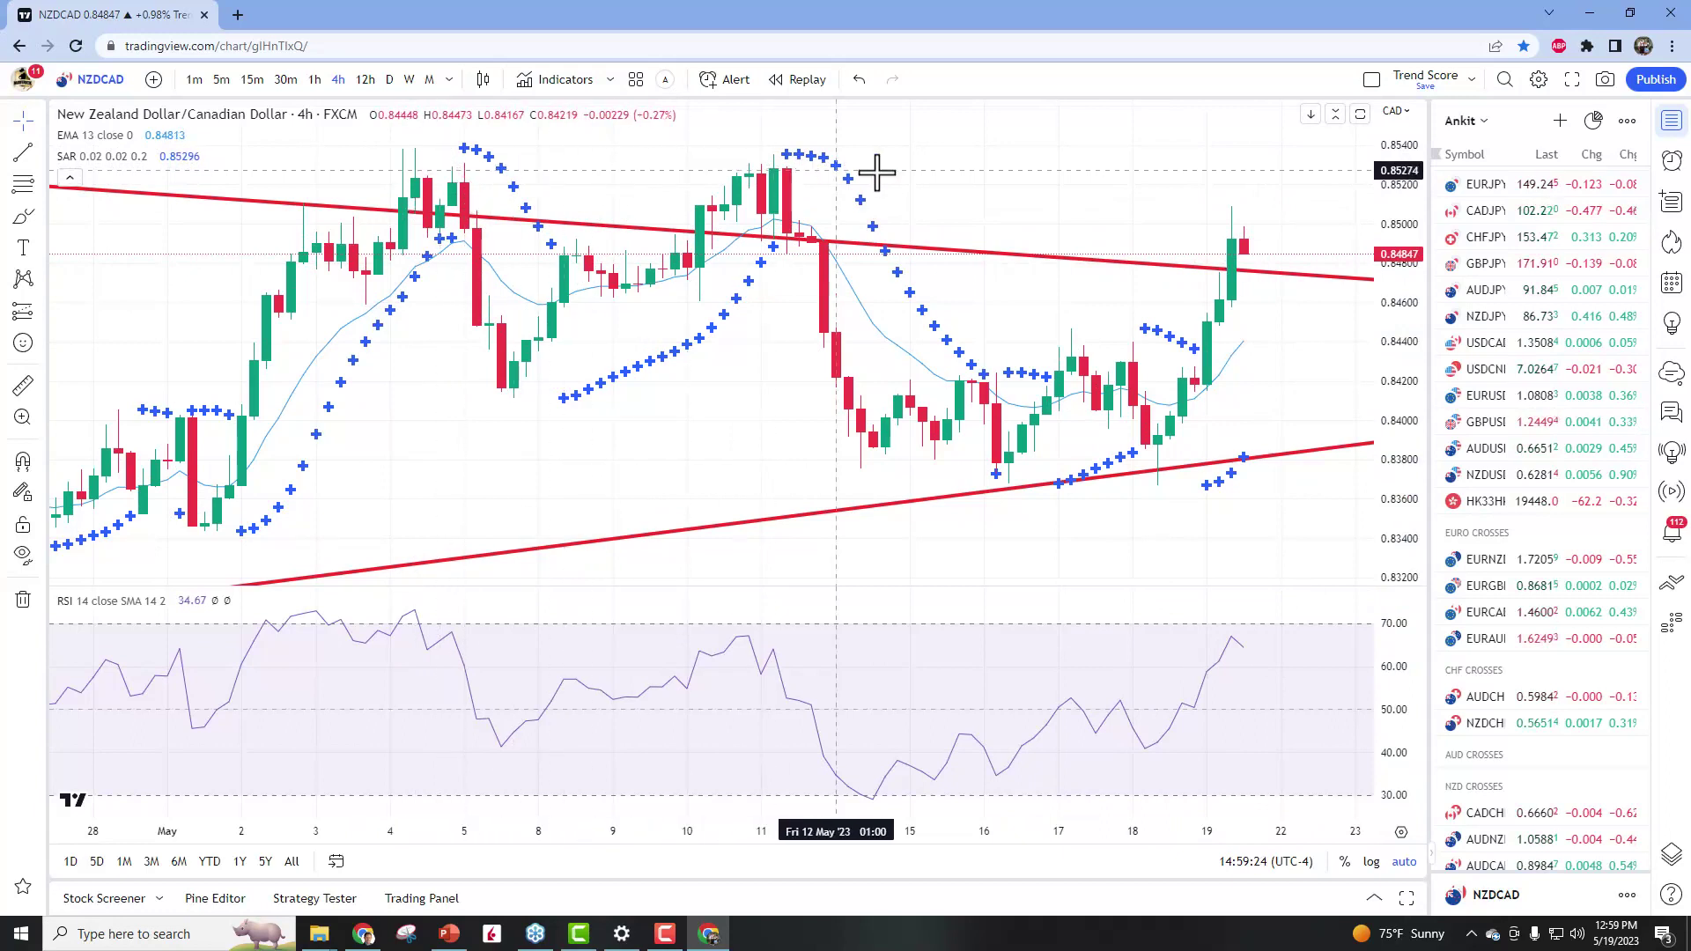
Step: Draw a horizontal resistance line at about 0.85265 across the May highs, from 3 May through 19 May 2023
click(24, 156)
click(328, 172)
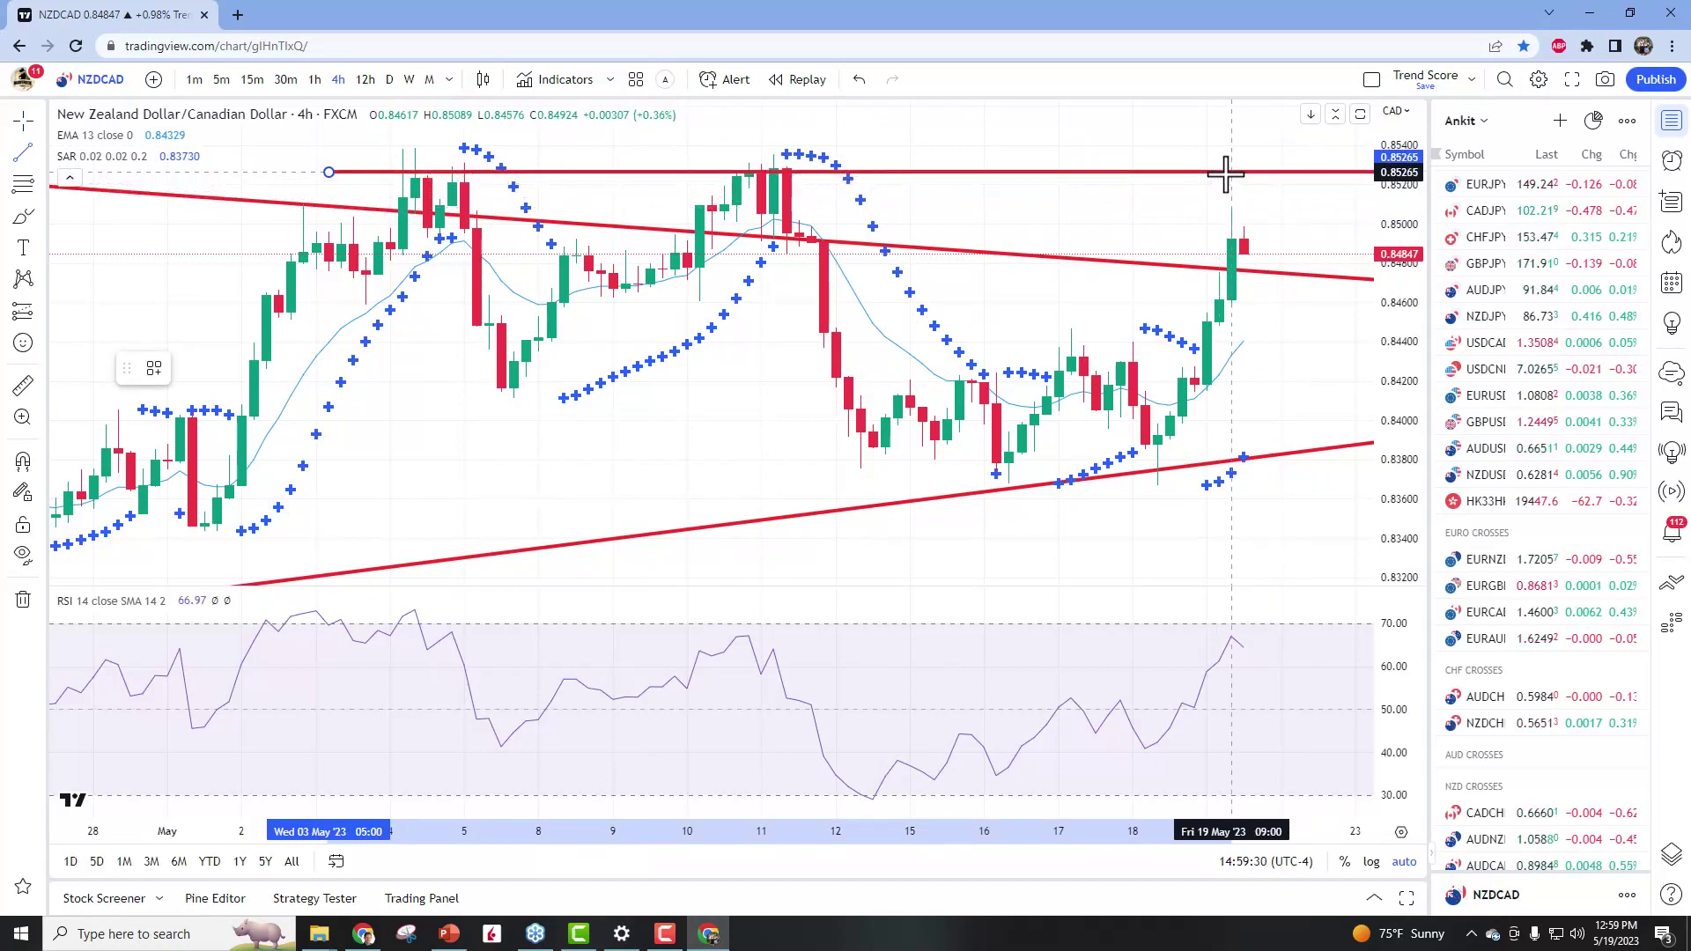
click(1232, 172)
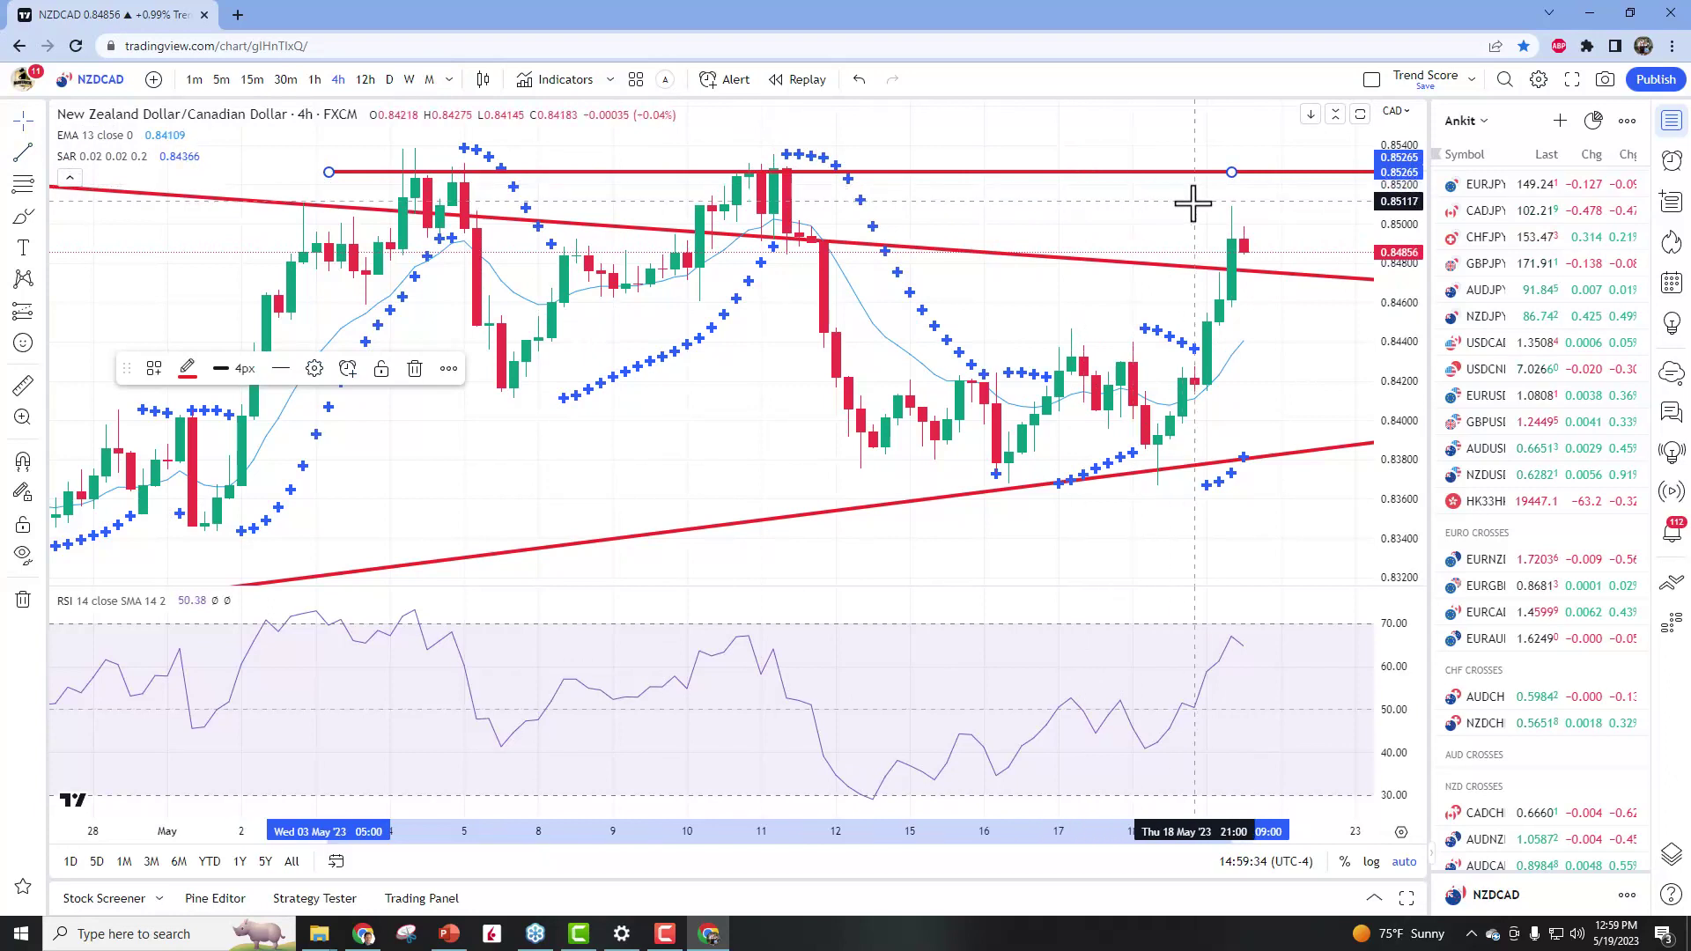
click(1305, 216)
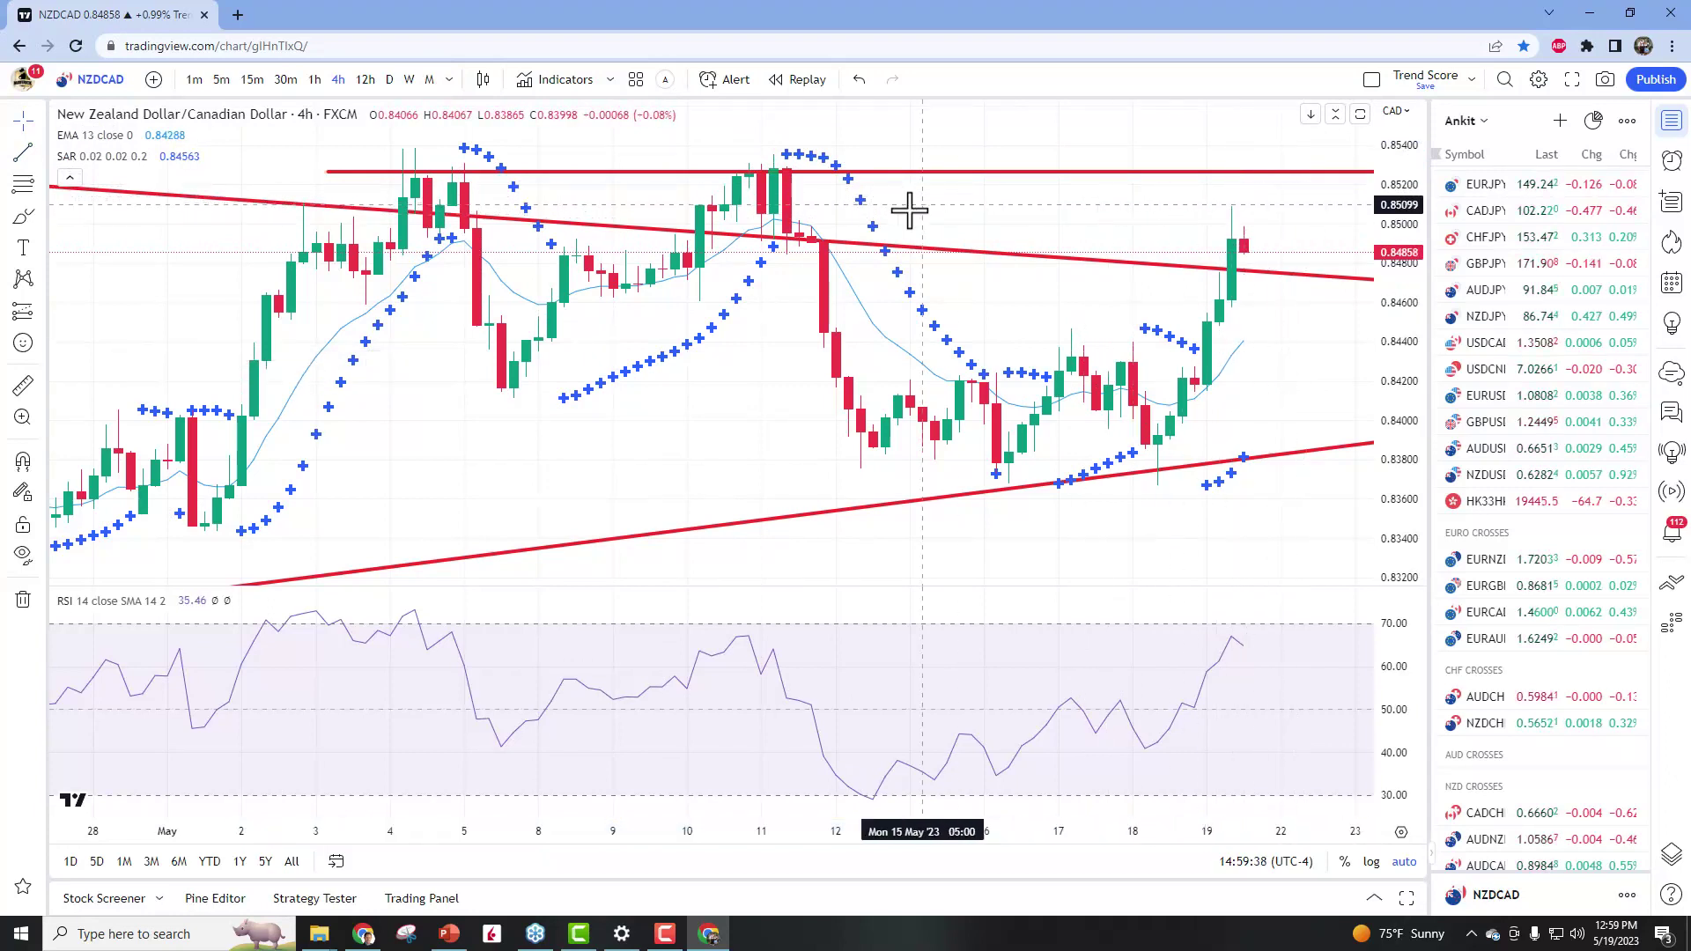
Step: Load NZDJPY on the daily timeframe and examine its price history from 2022 up to the latest May 2023 candles
click(100, 79)
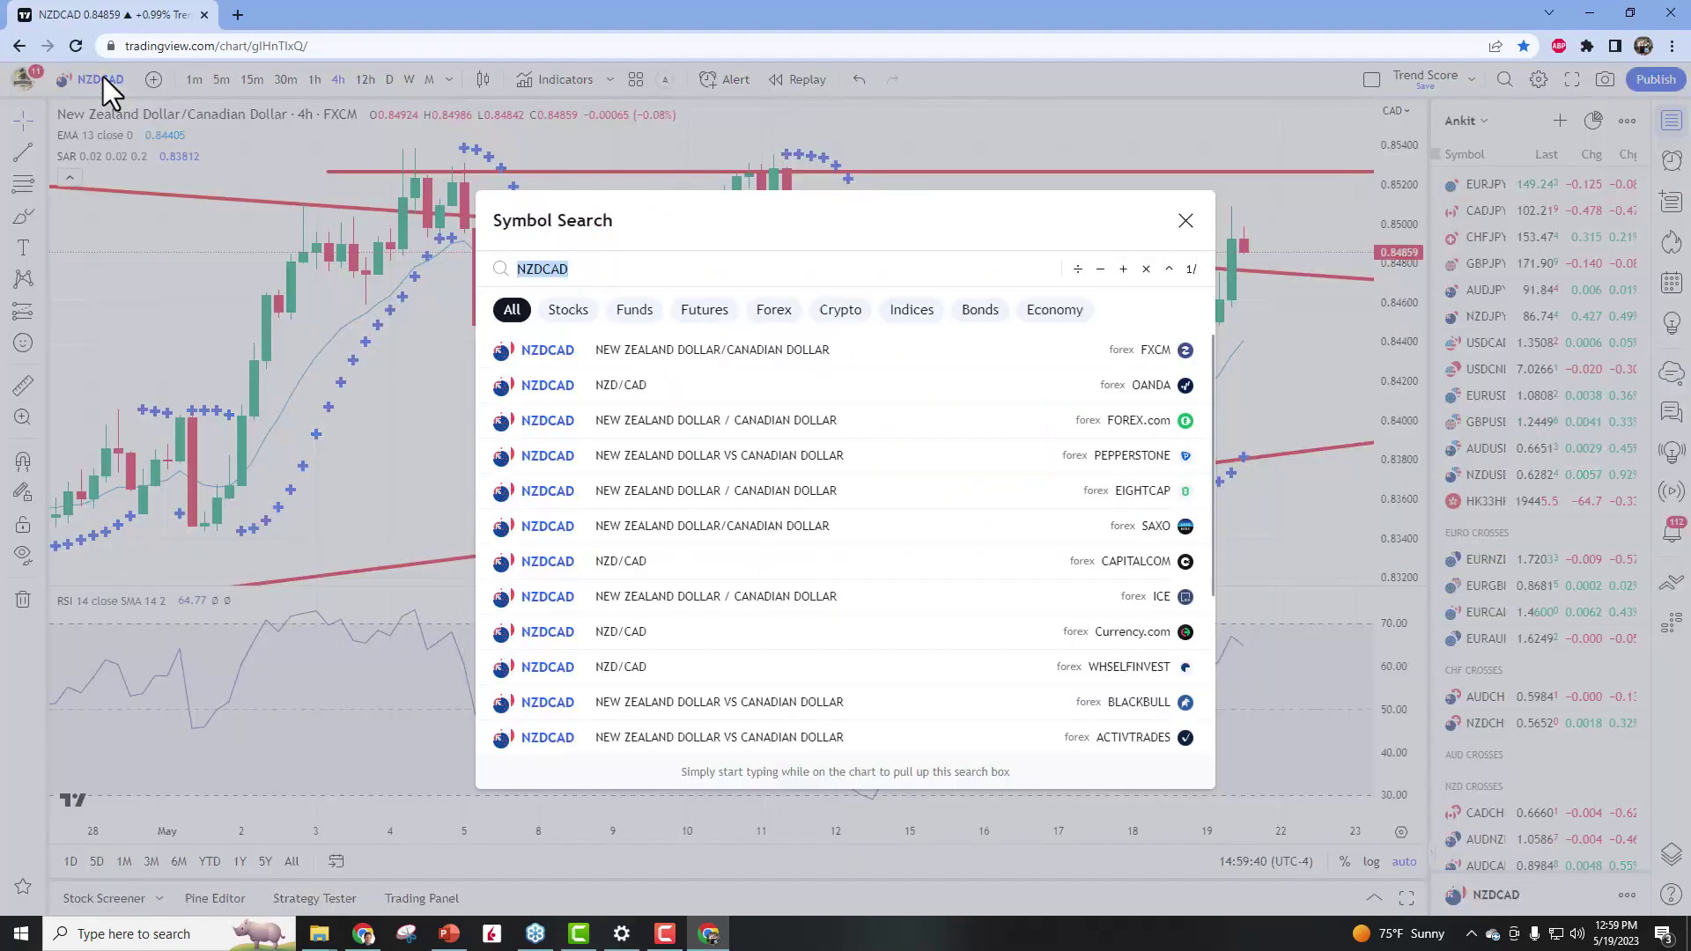
text(NZDJPY)
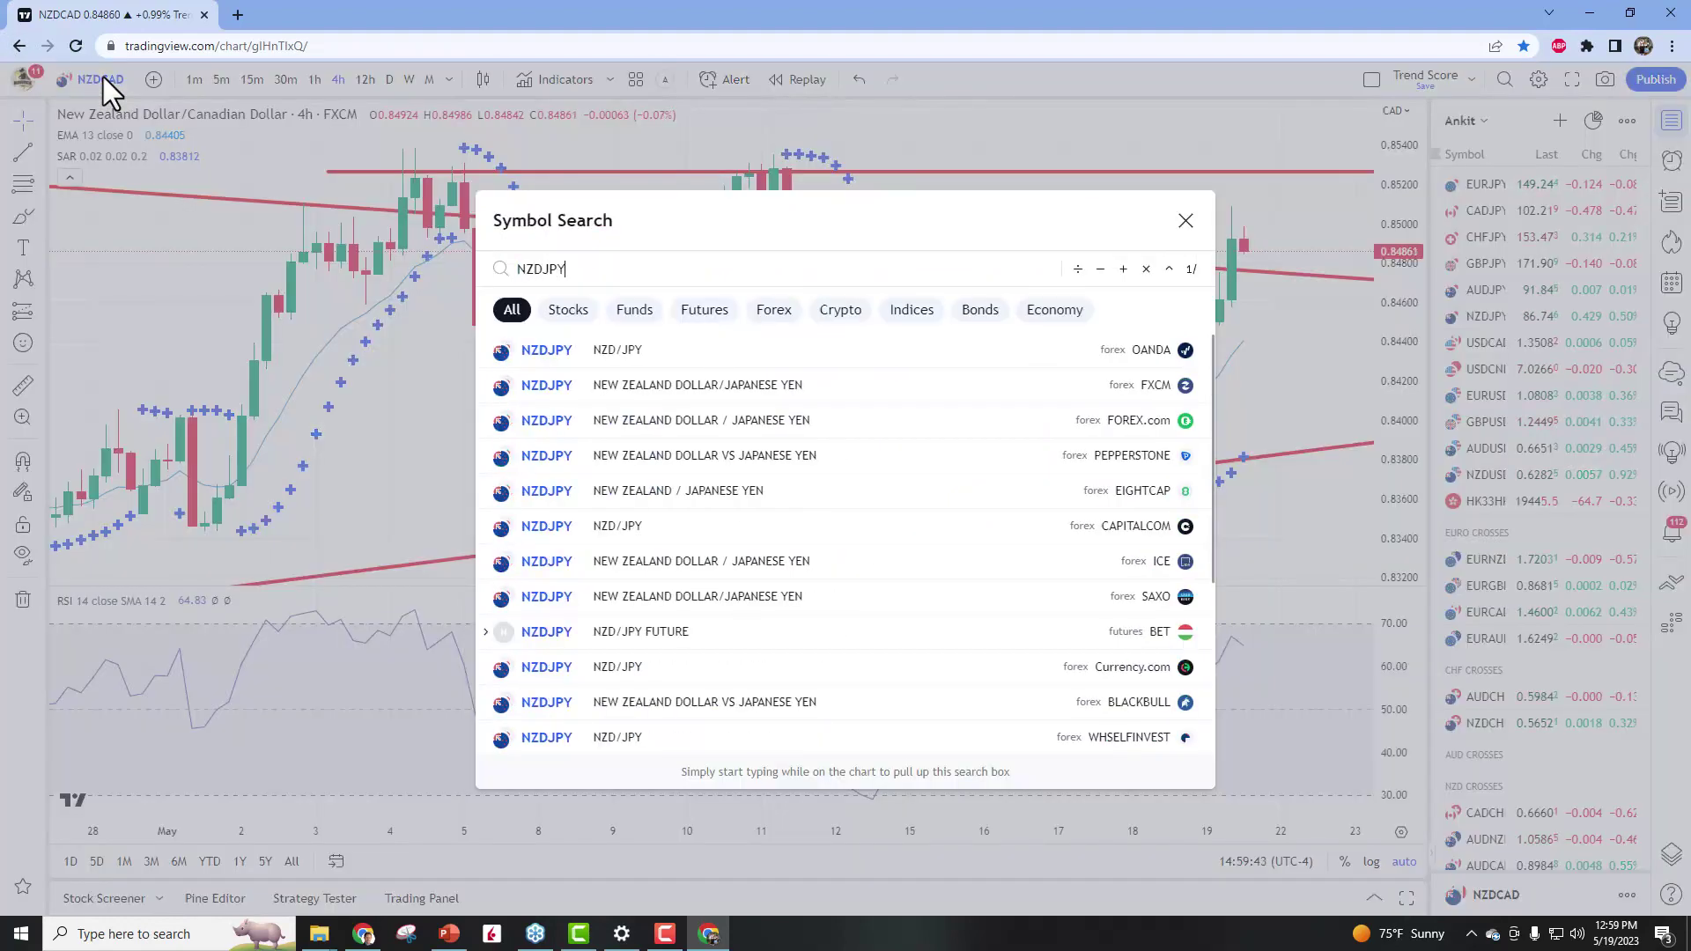
key(Return)
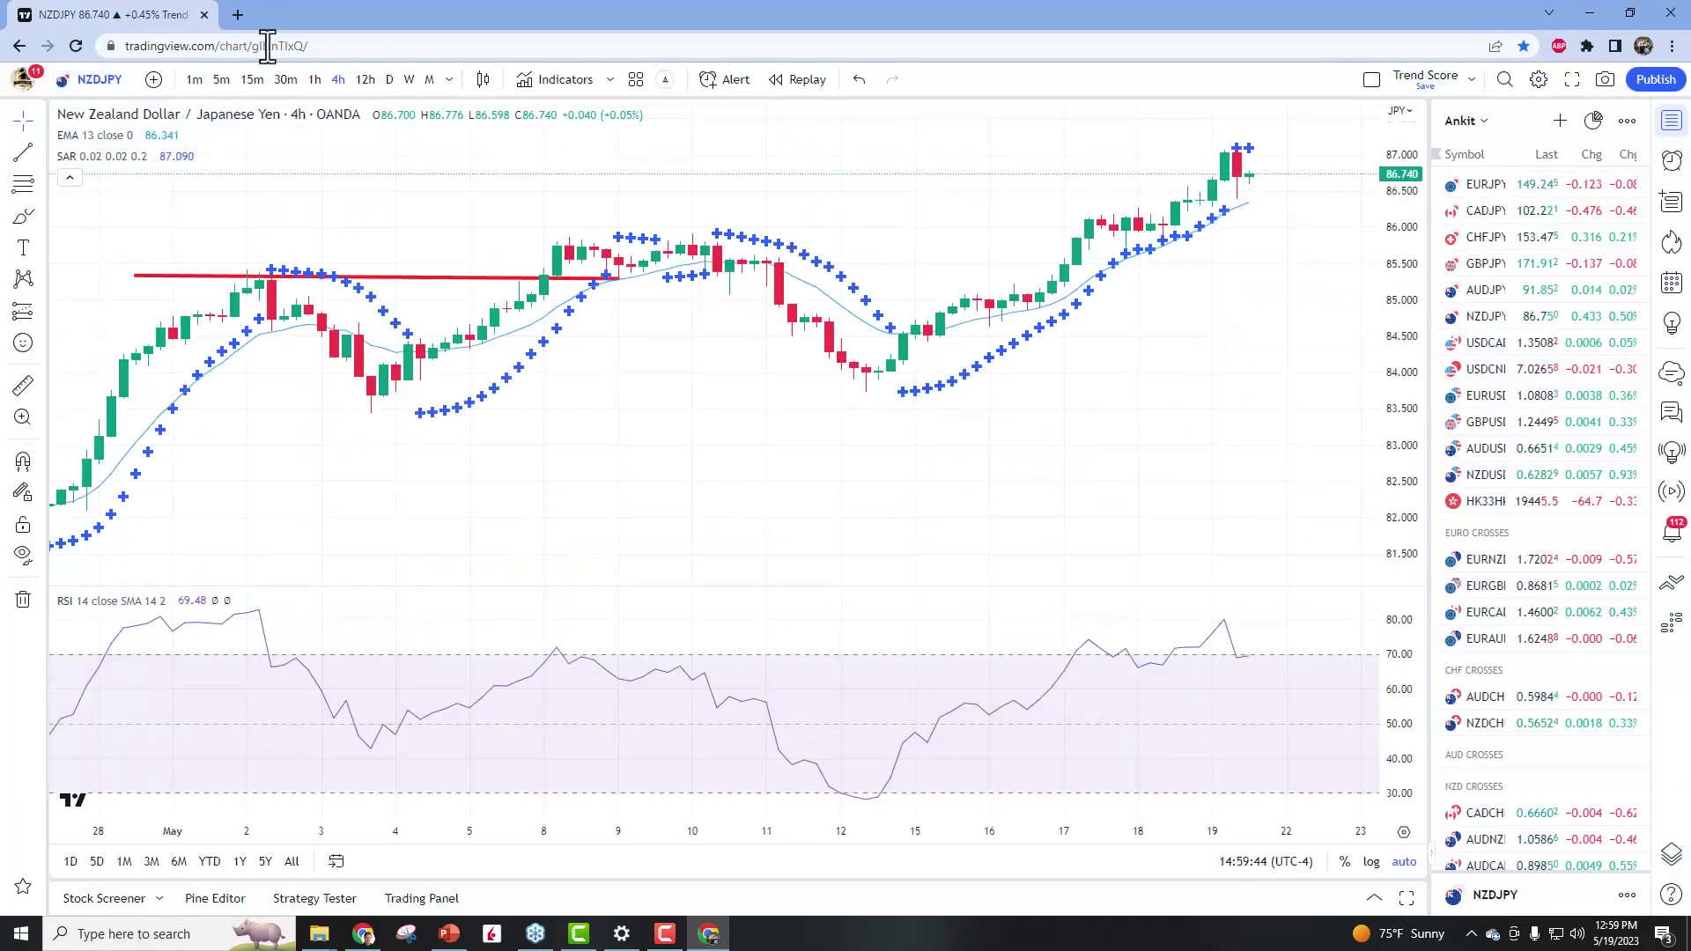
click(390, 81)
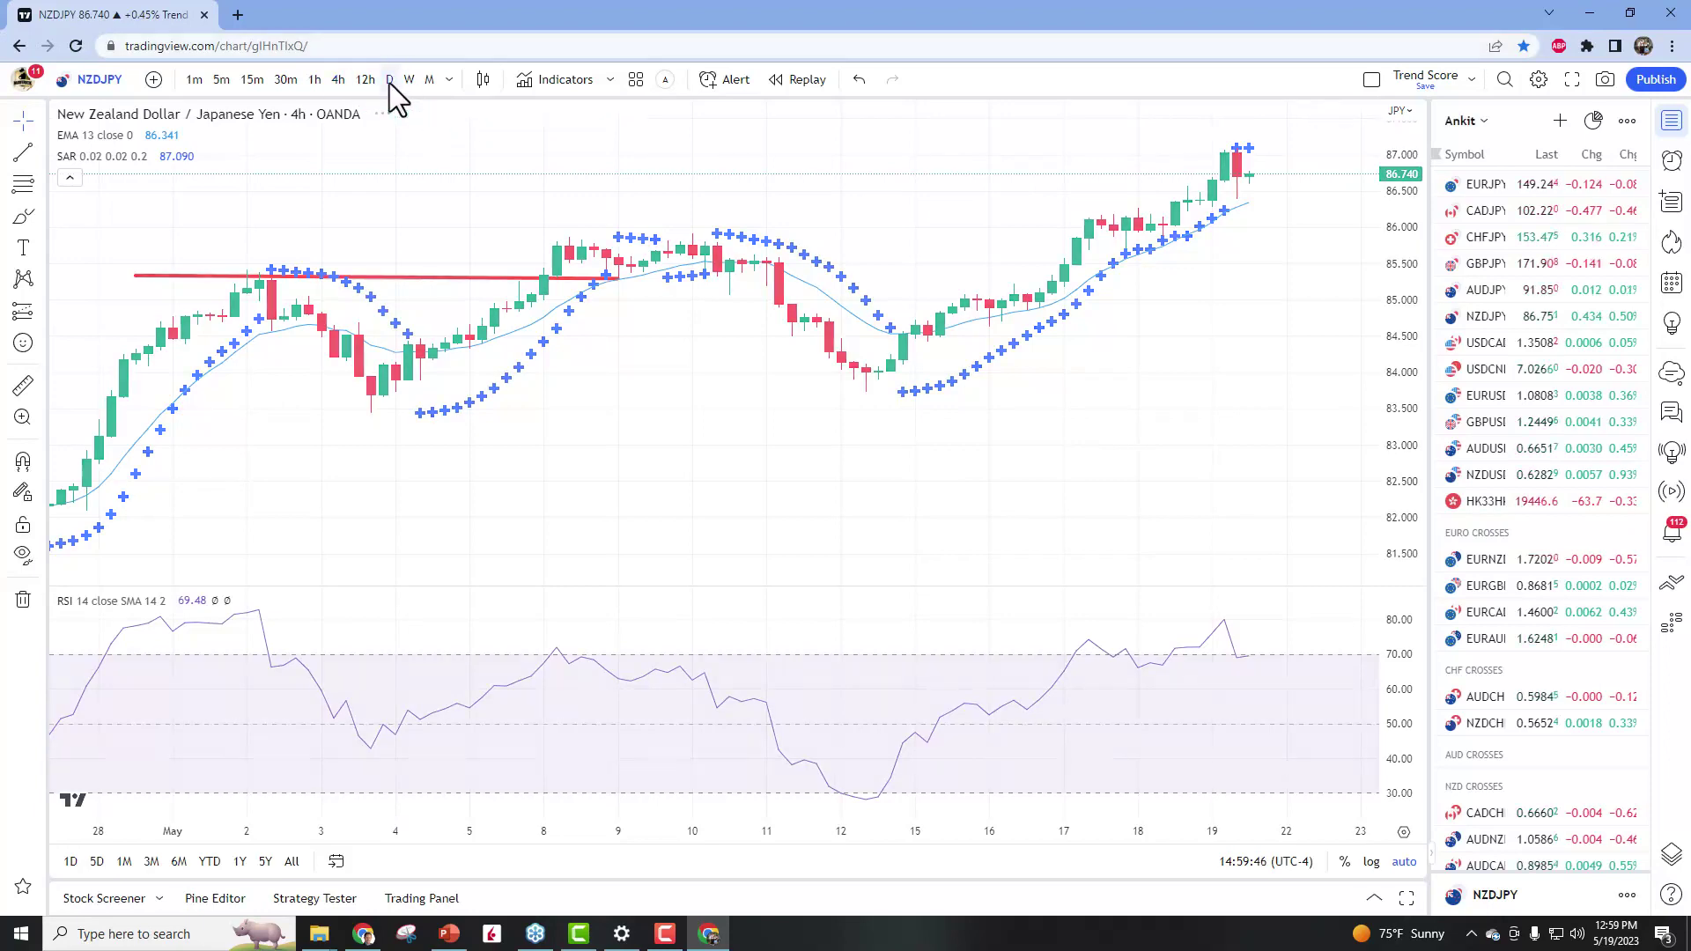
drag(859, 837, 1229, 811)
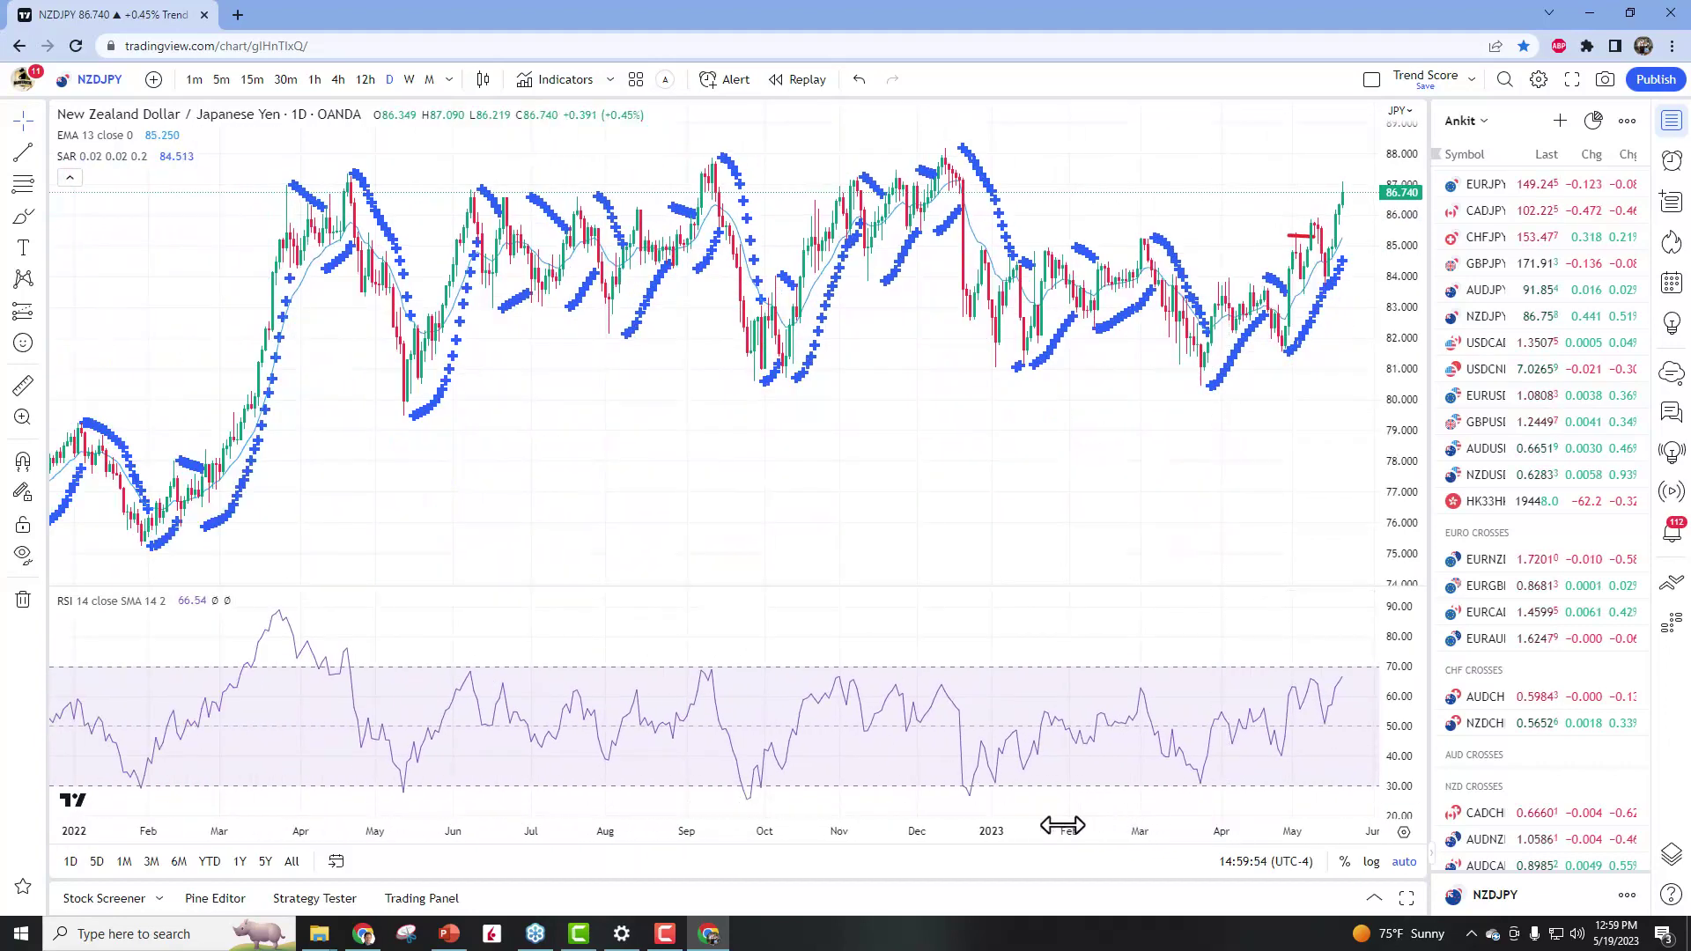
drag(1020, 825, 955, 815)
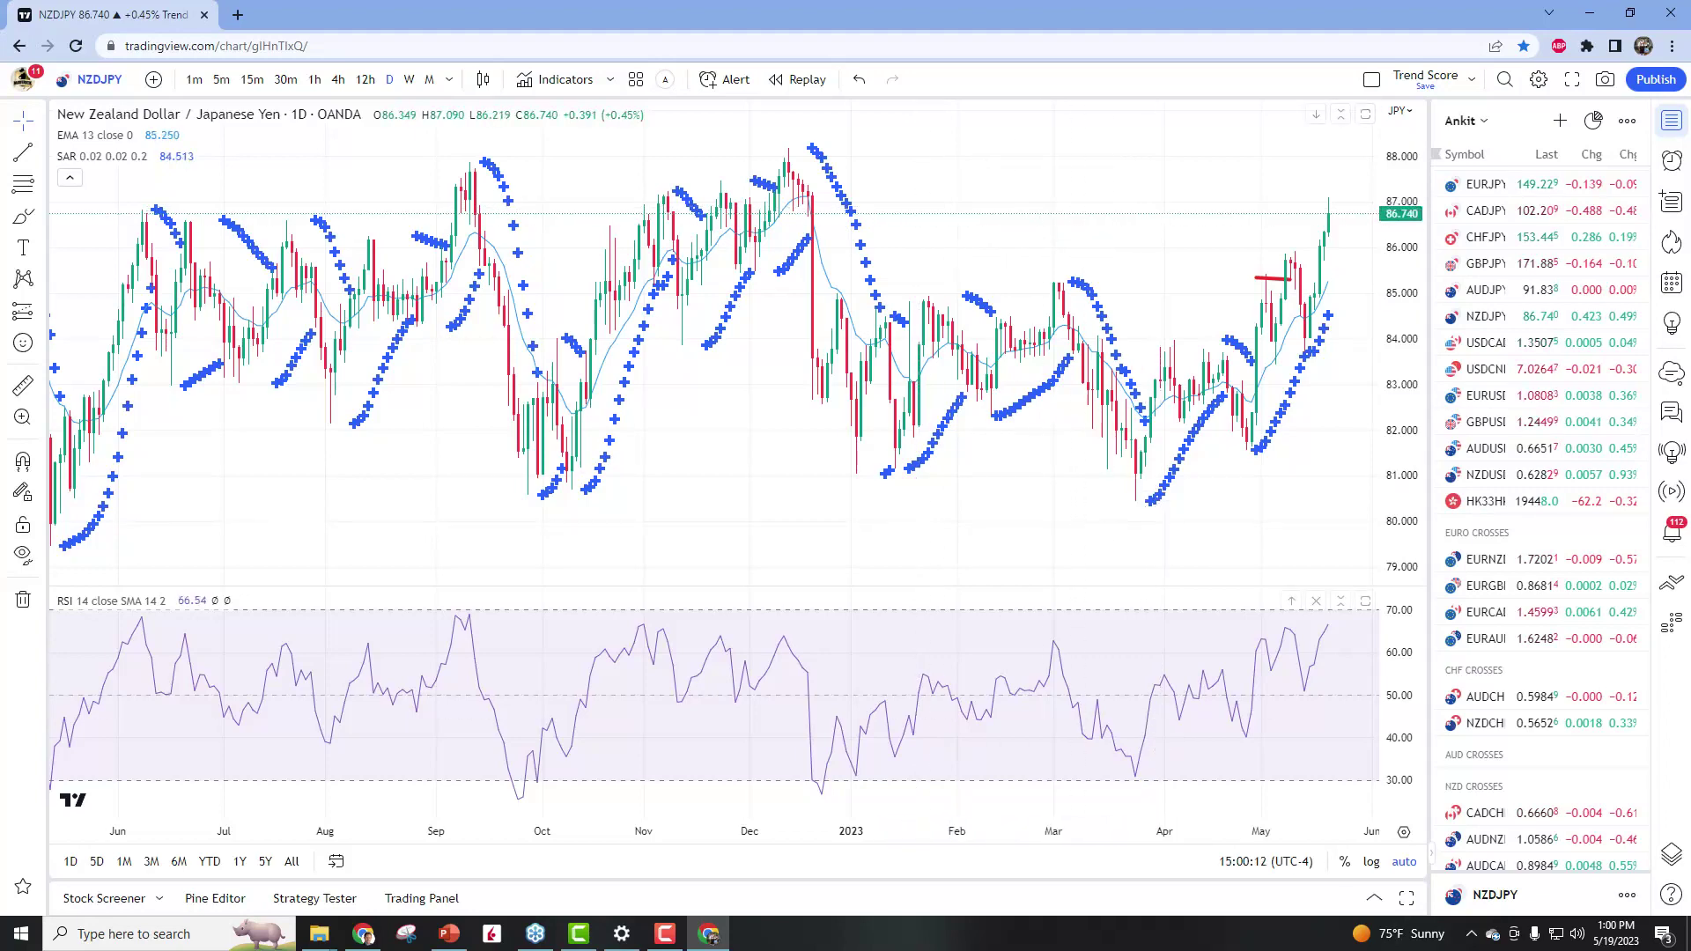
drag(1272, 835, 975, 828)
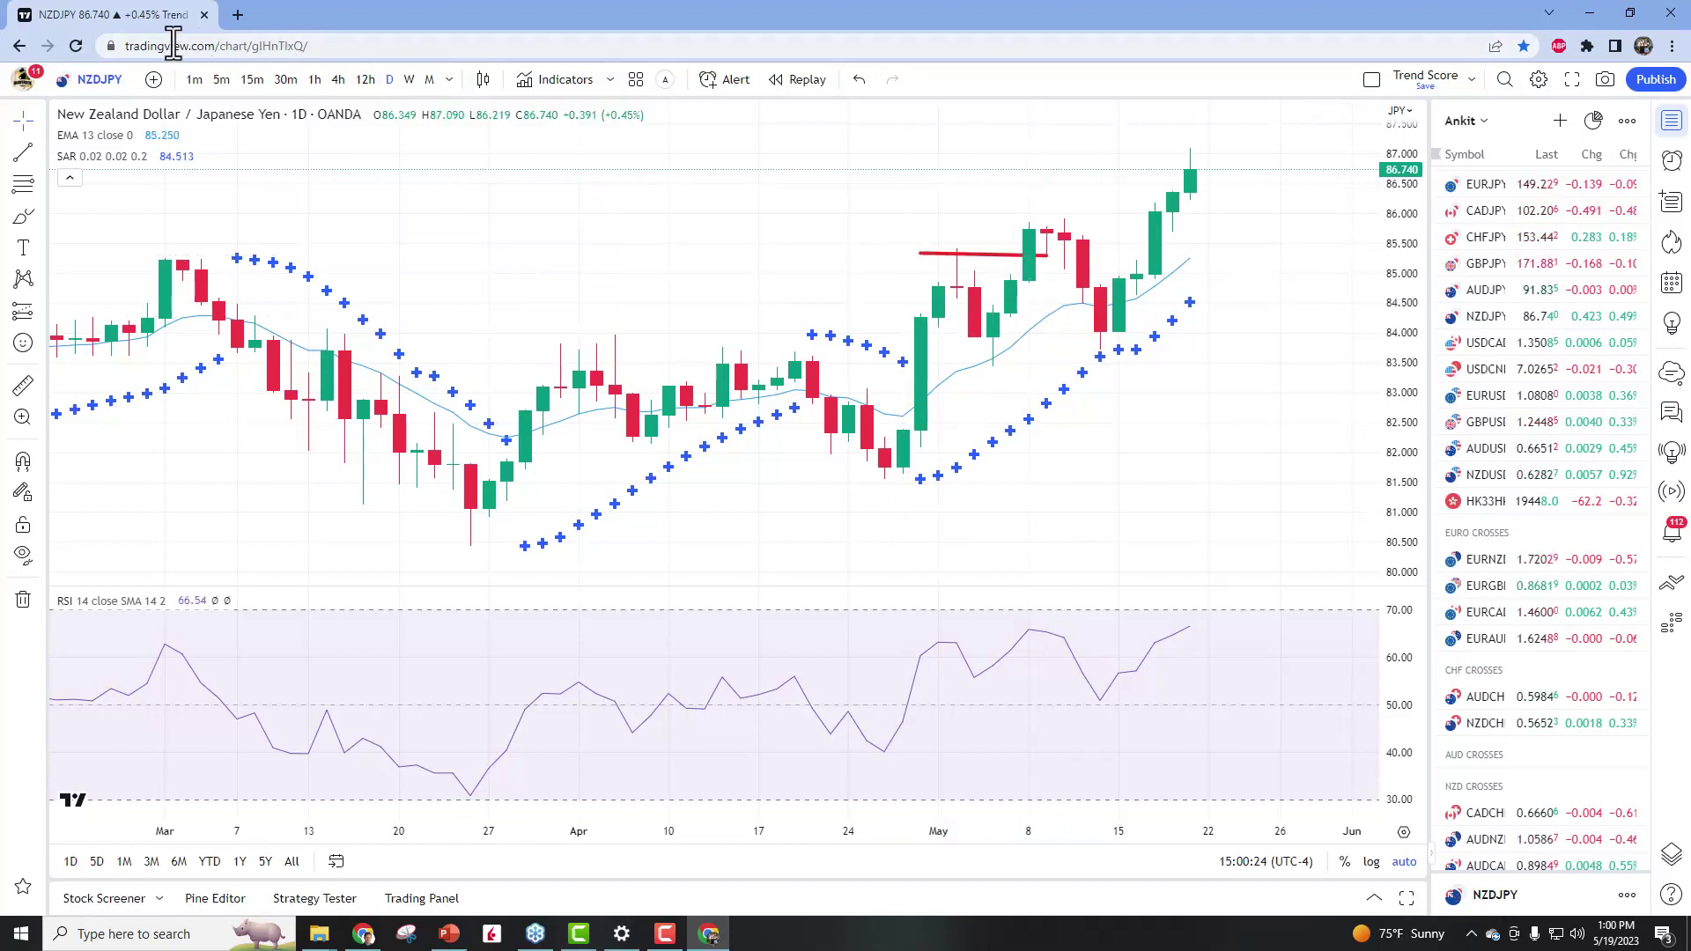
Step: Load the U.S. Dollar Index (DXY) chart and show its daily price history back to September 2022
click(118, 81)
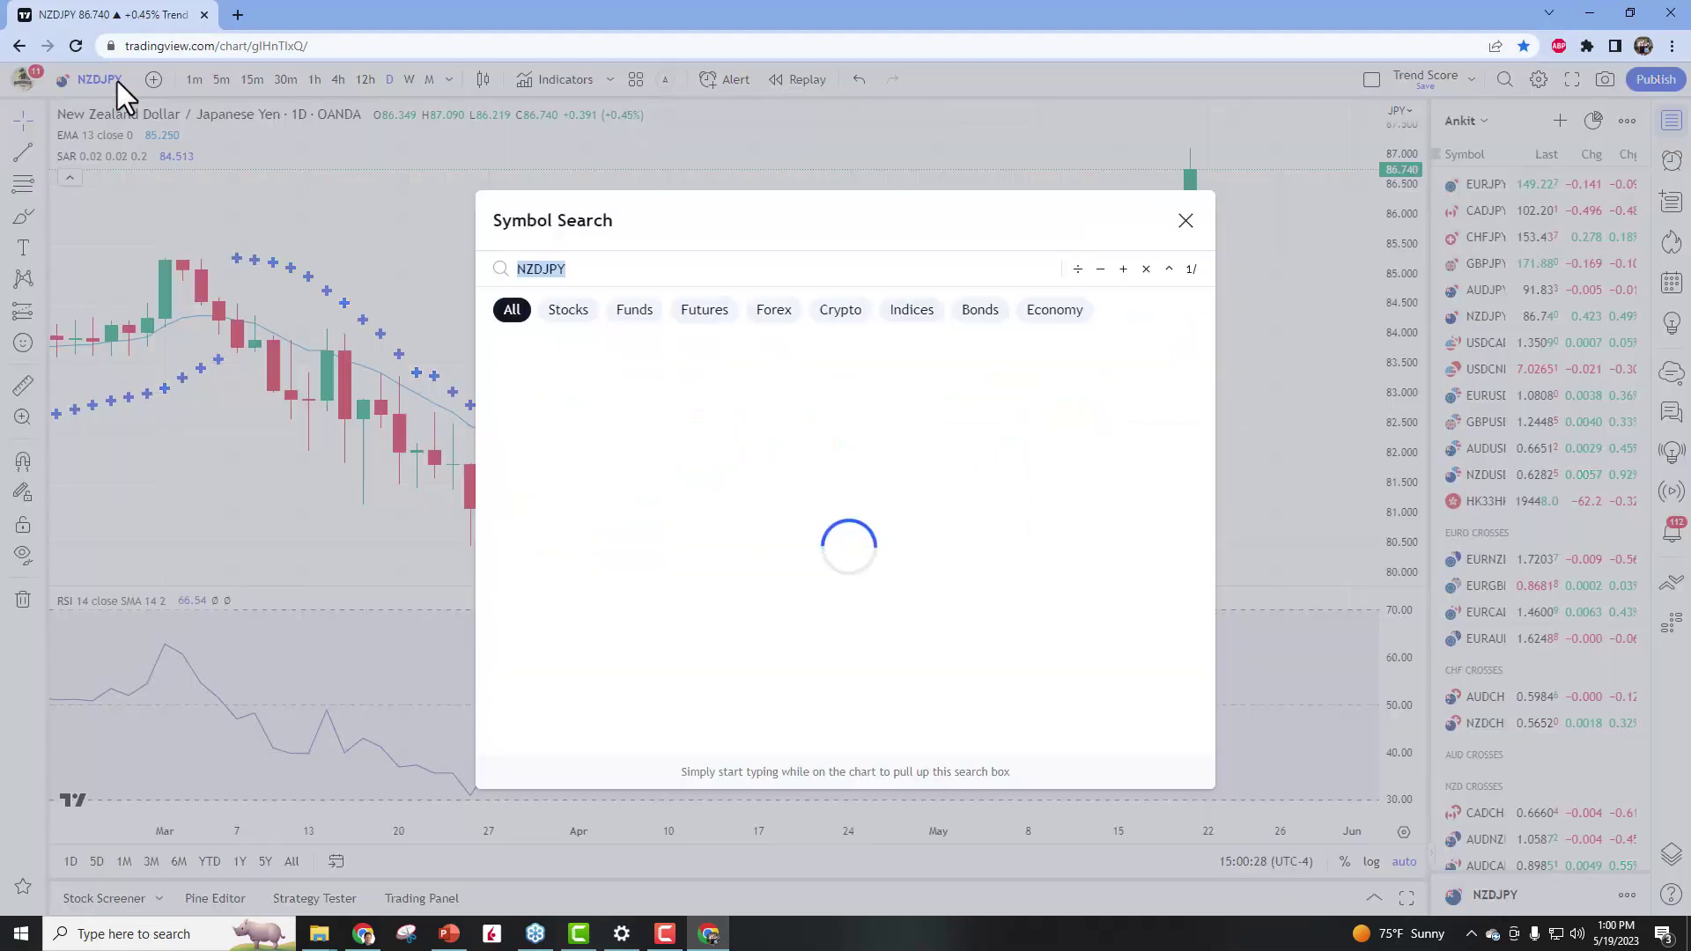
text(C)
key(BackSpace)
text(DXY)
key(Return)
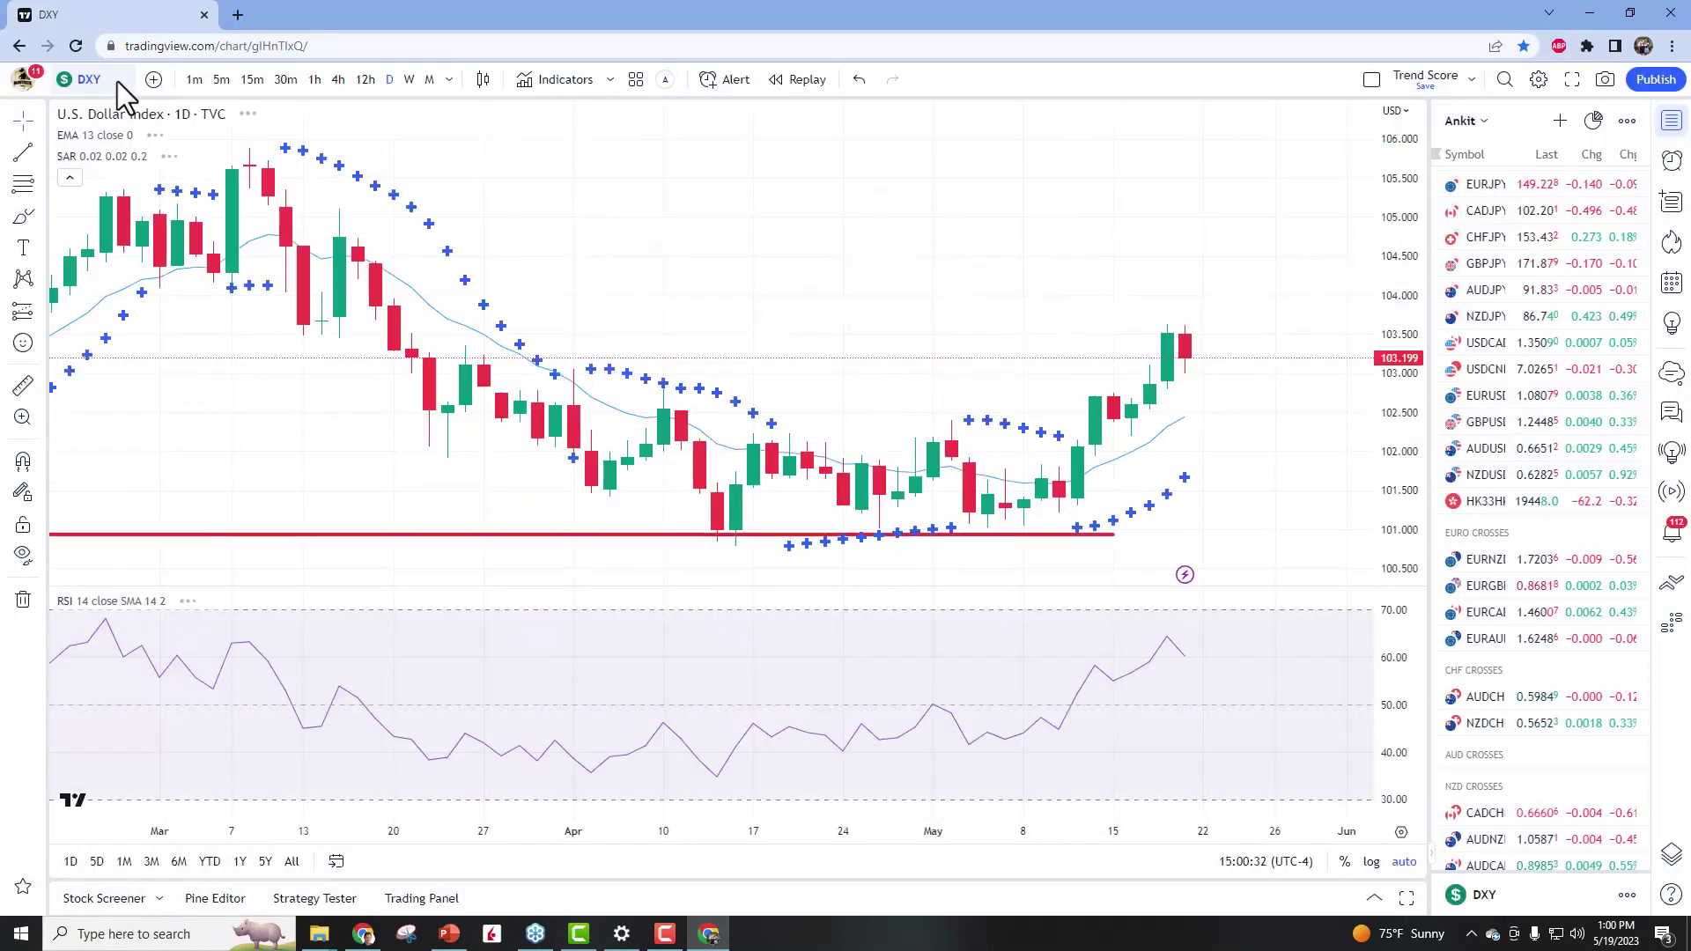
drag(642, 843, 1088, 831)
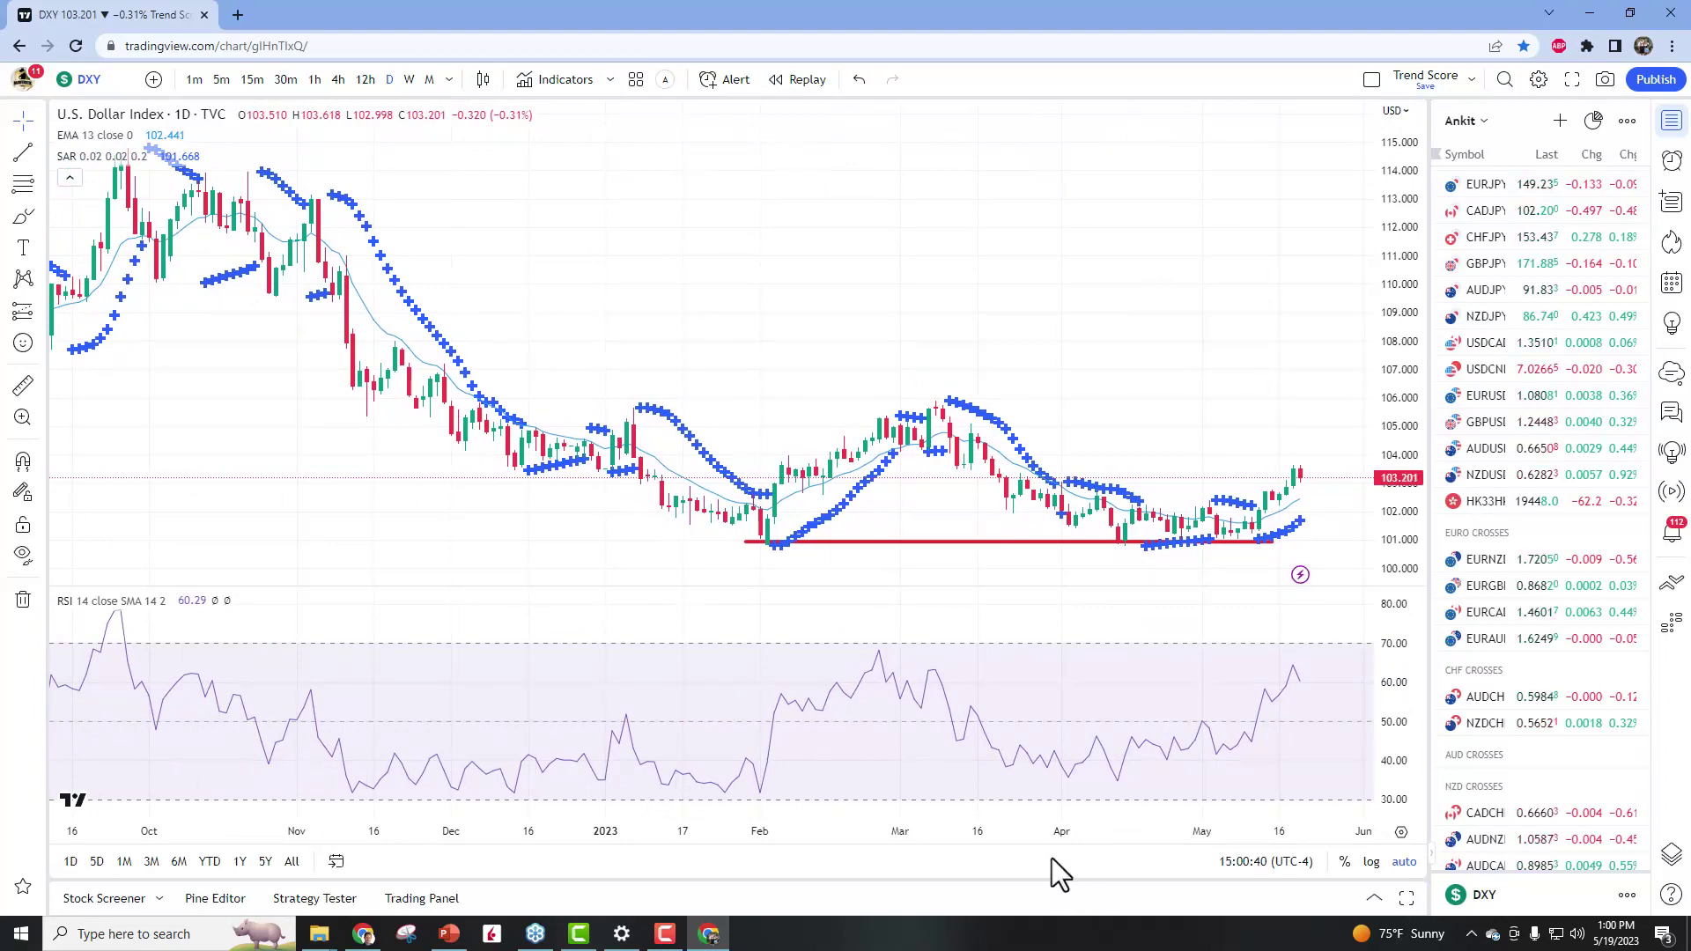
drag(1057, 836, 1115, 829)
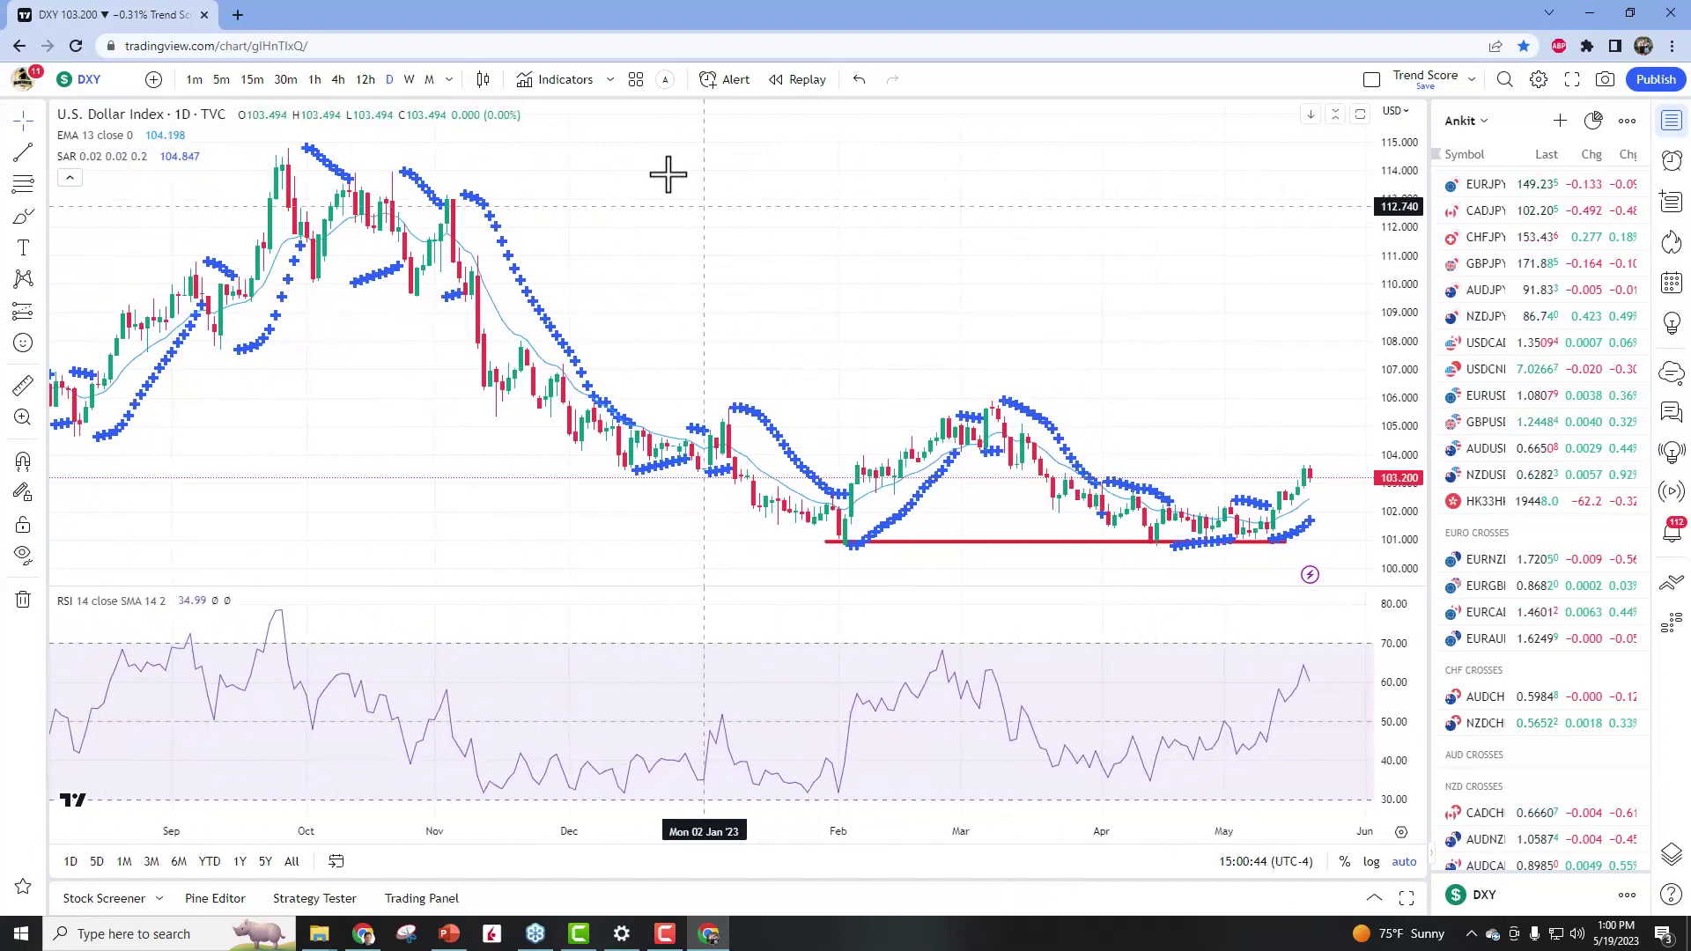
Step: Apply the saved indicator template with the 20 and 50 moving averages and volume to the DXY chart
click(642, 81)
click(664, 659)
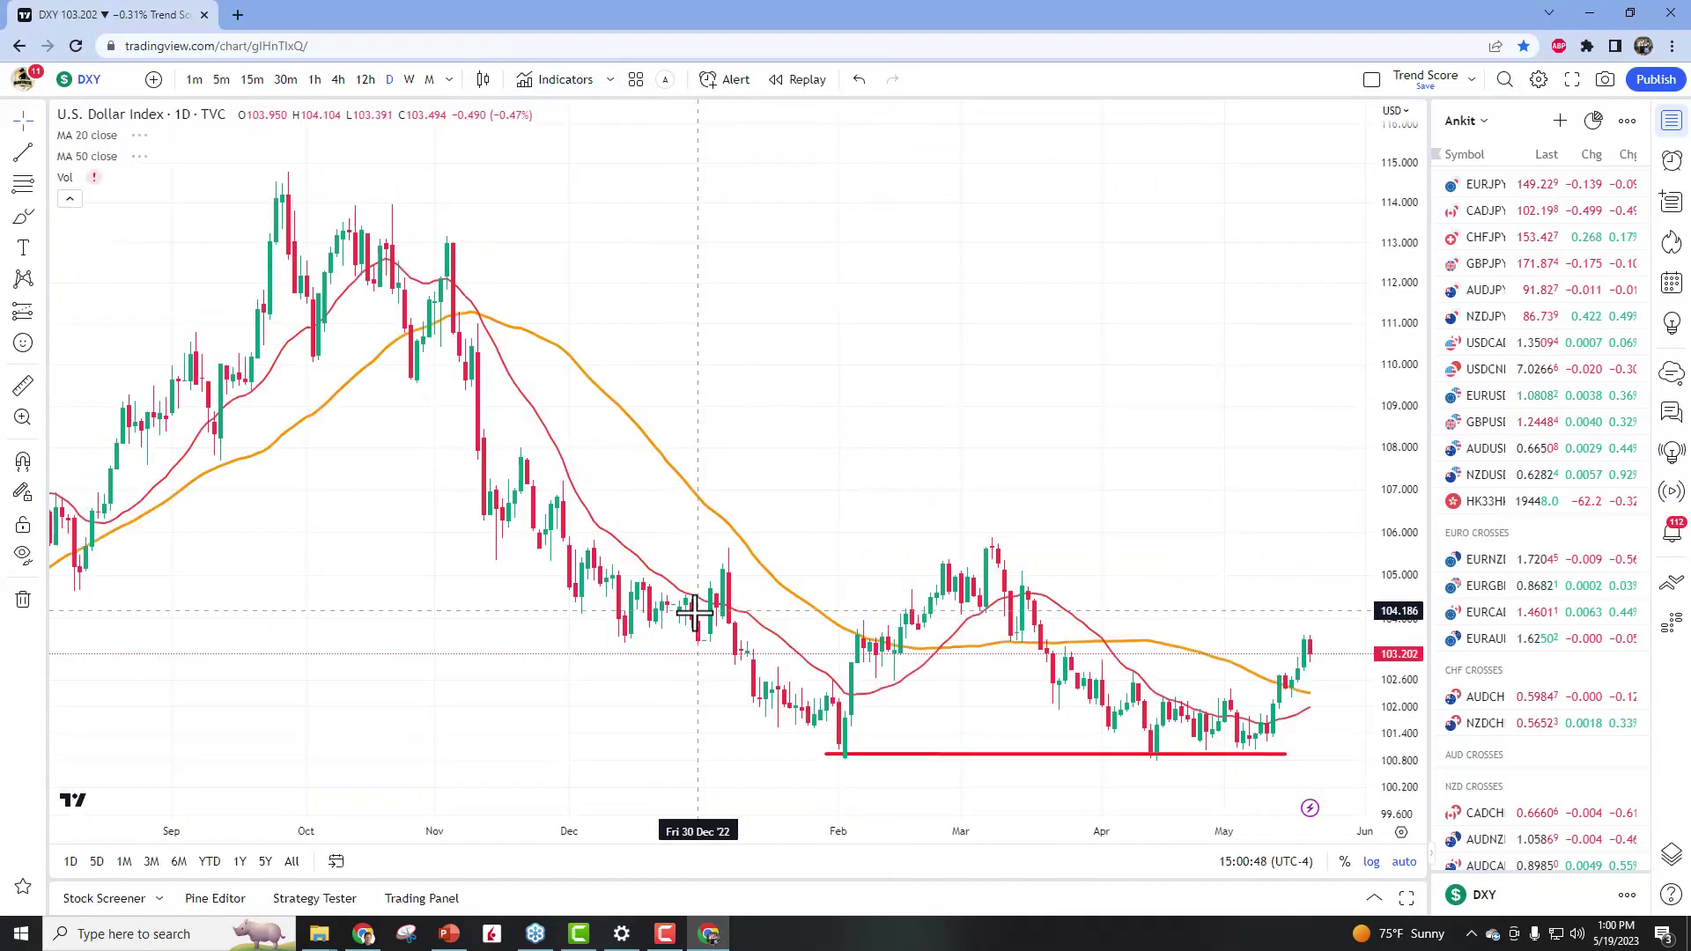
drag(1095, 839, 932, 840)
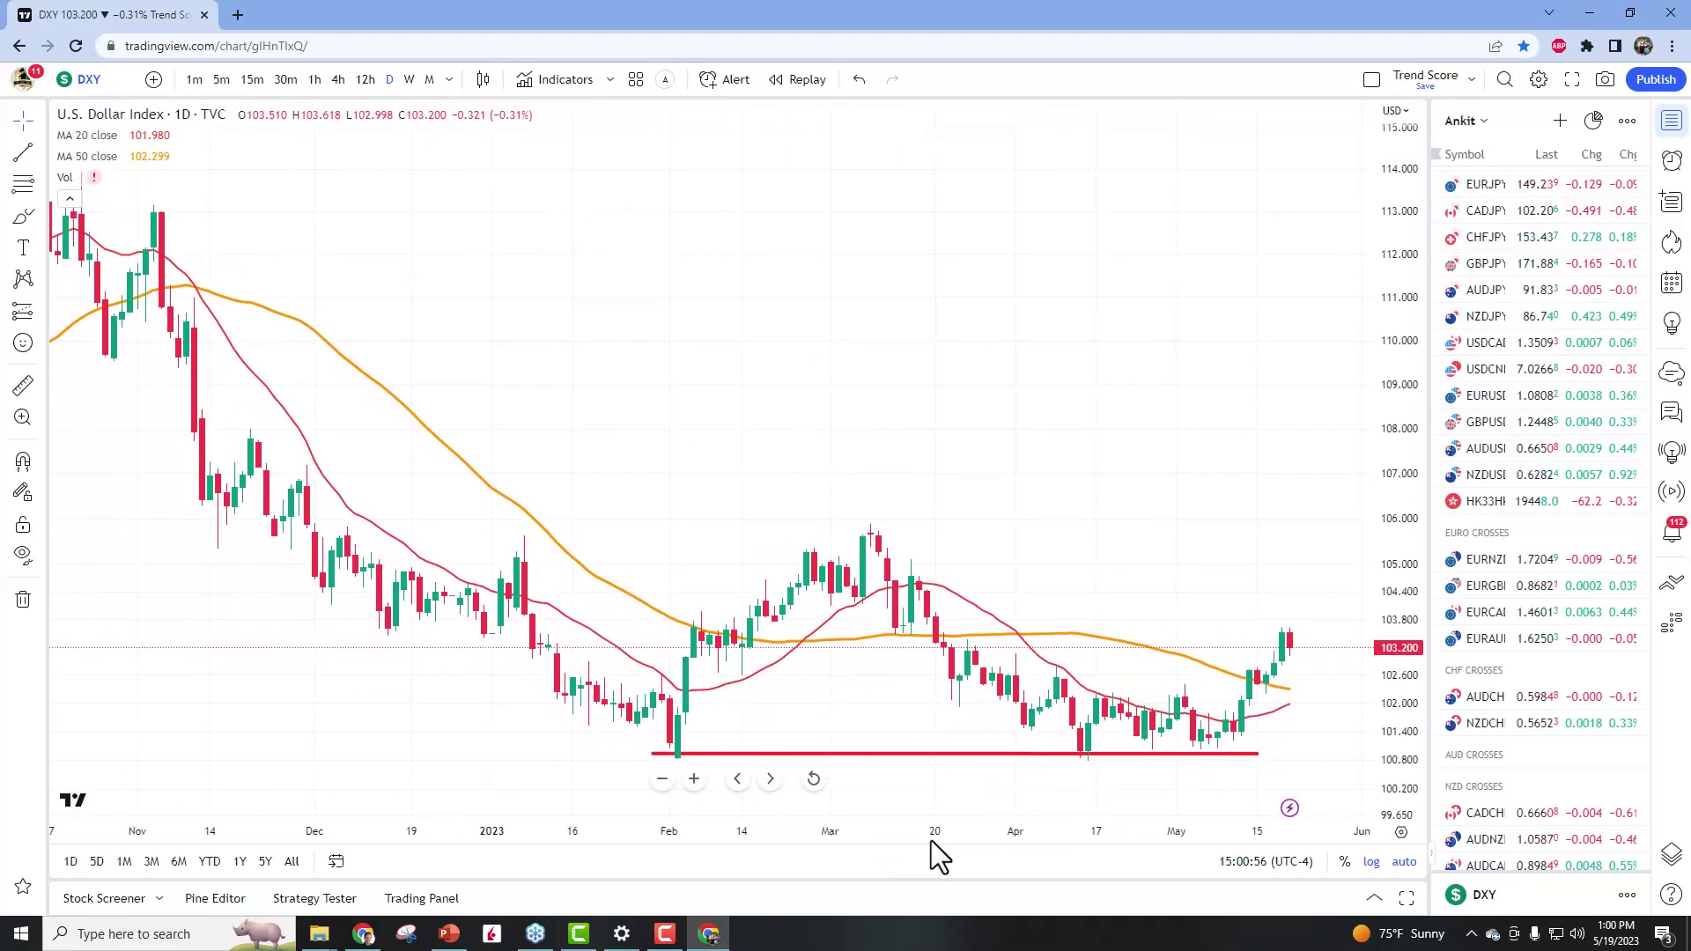
Step: Draw a resistance line at about 105.3 on the DXY chart, from 15 December 2022 through 11 April 2023
click(25, 155)
click(396, 551)
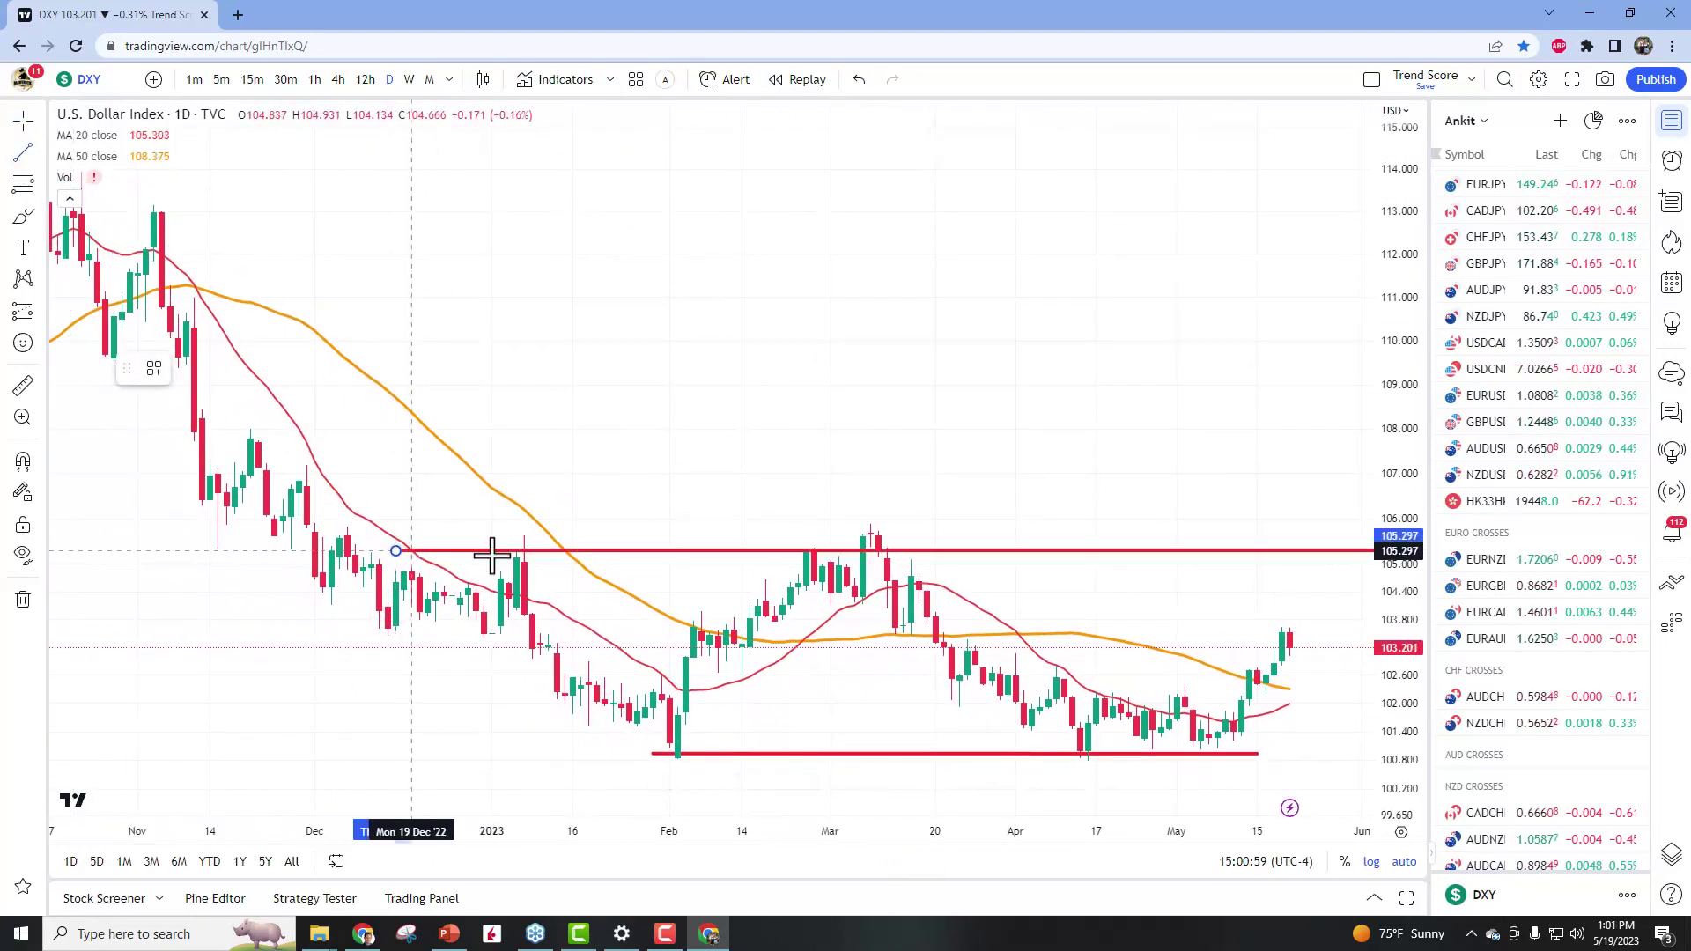
click(1064, 551)
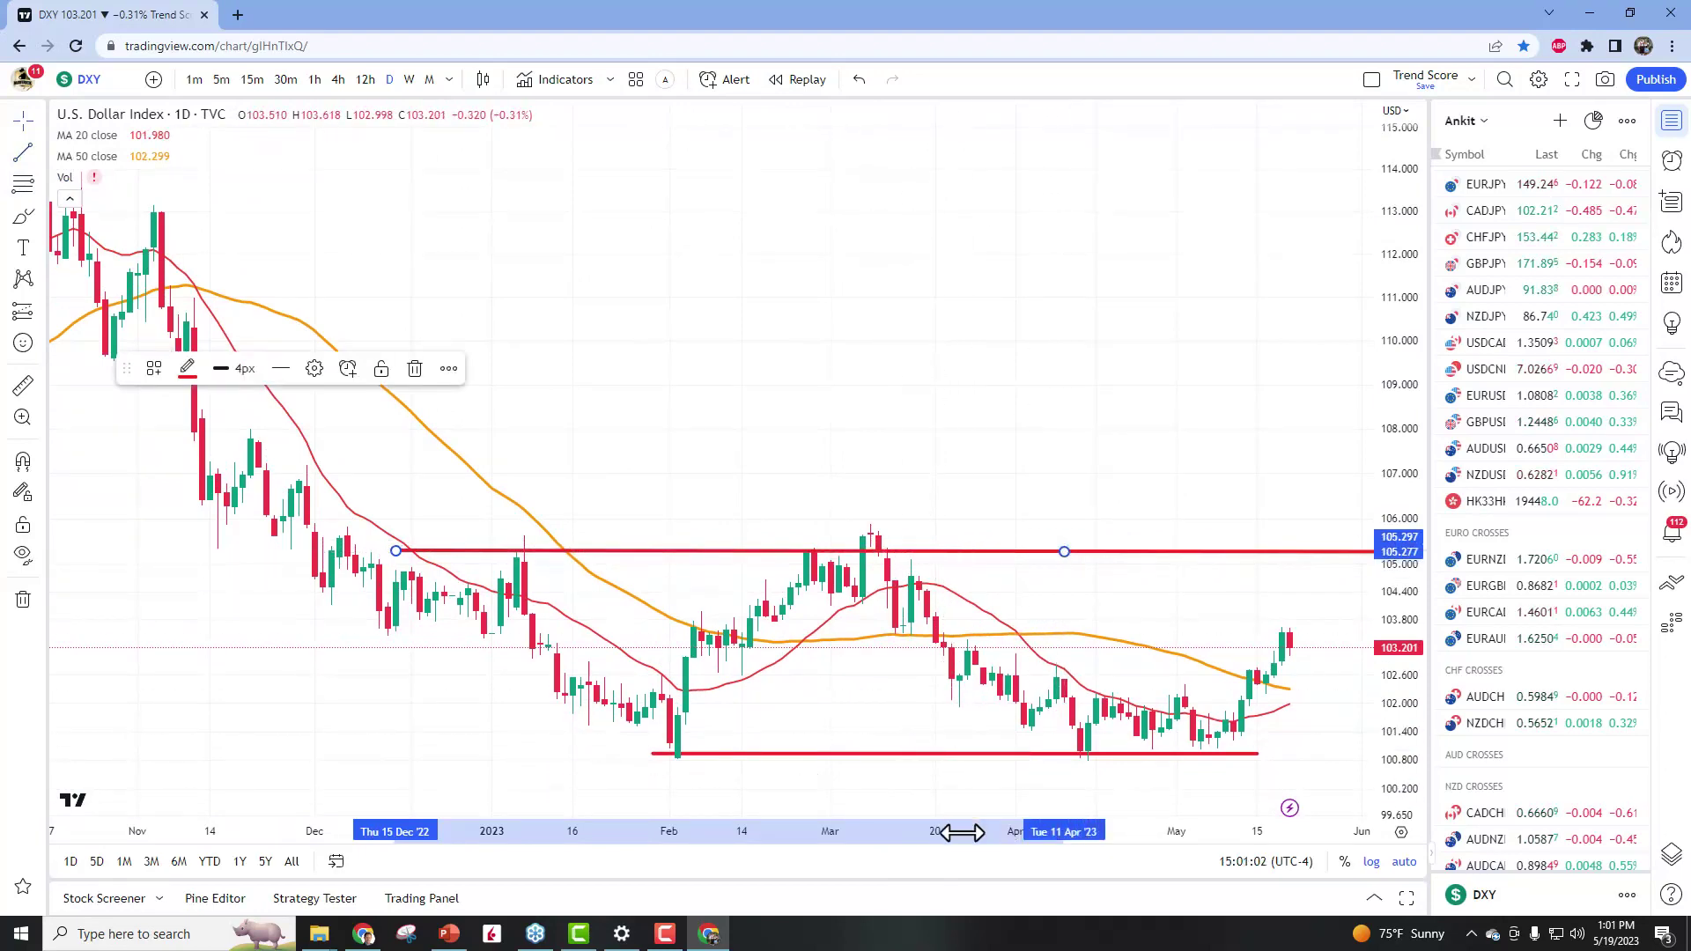
drag(962, 833, 726, 812)
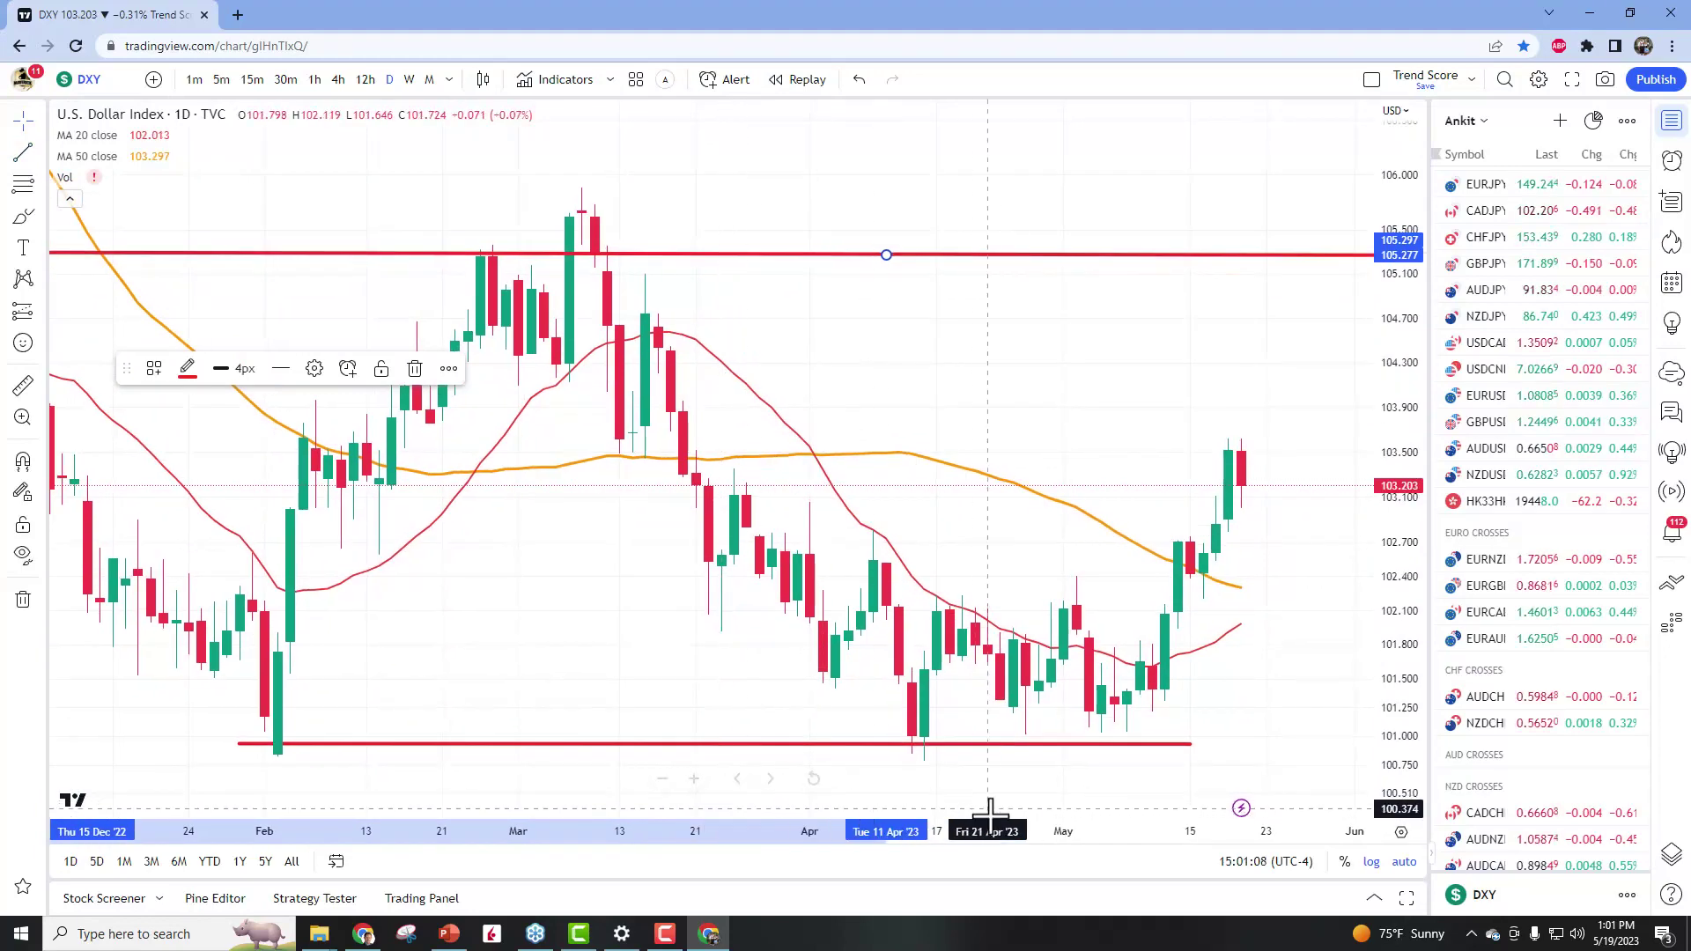
mouse_move(1050, 835)
mouse_down()
mouse_move(978, 834)
mouse_move(1040, 833)
mouse_up()
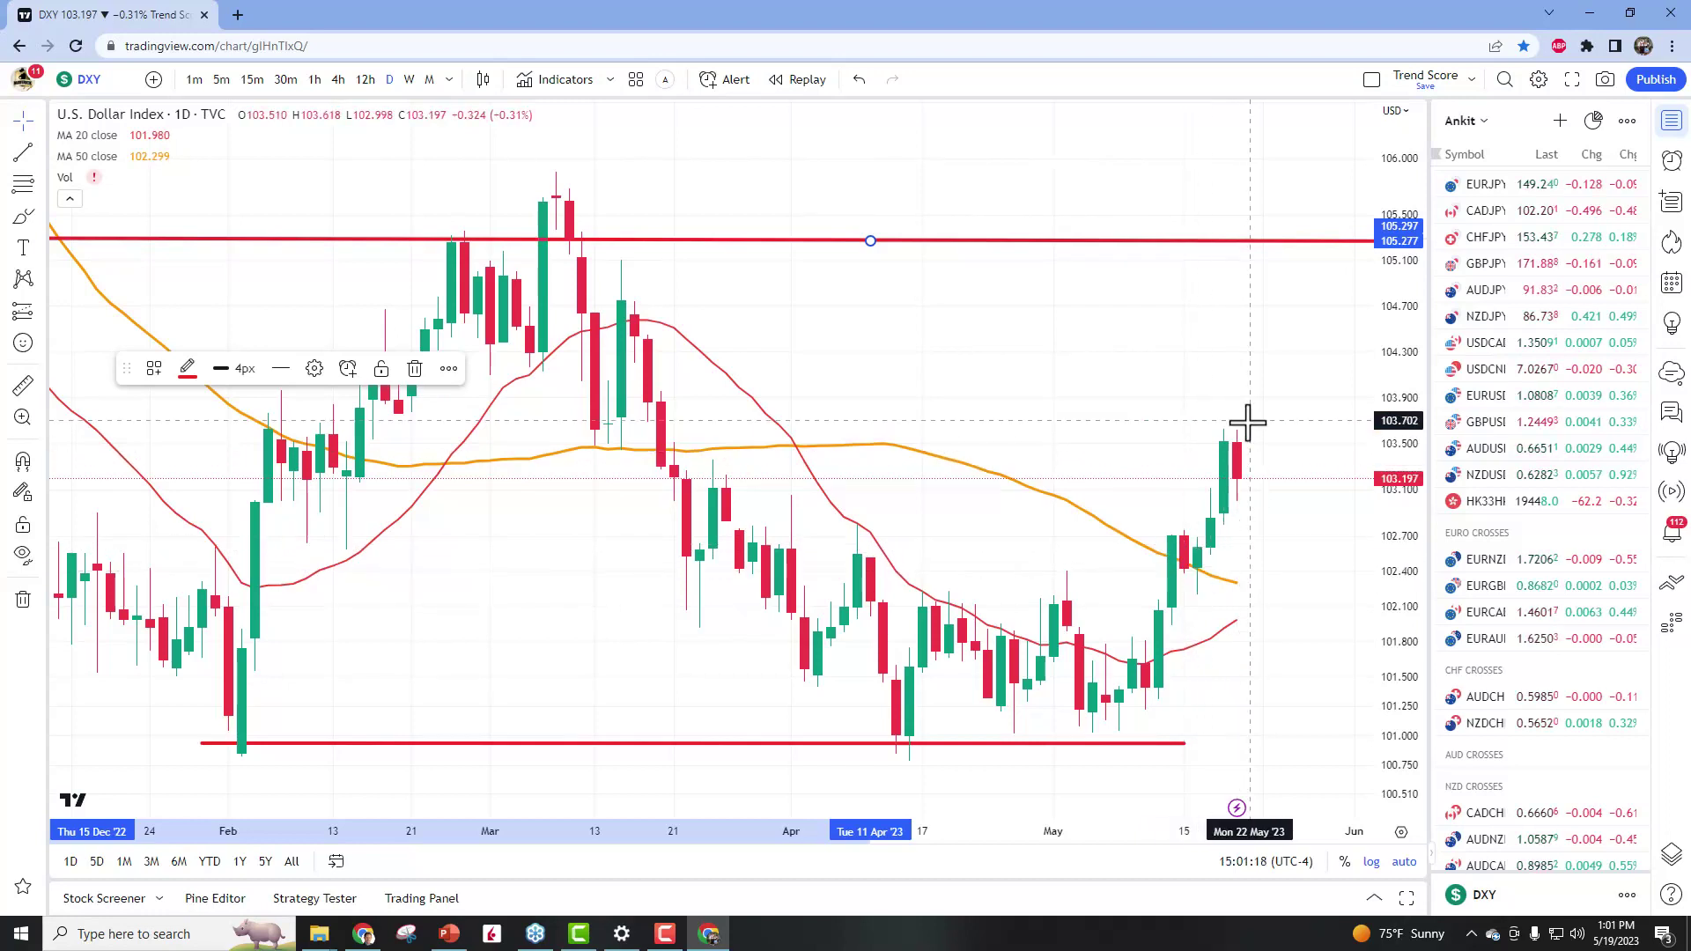
drag(1063, 830, 1112, 831)
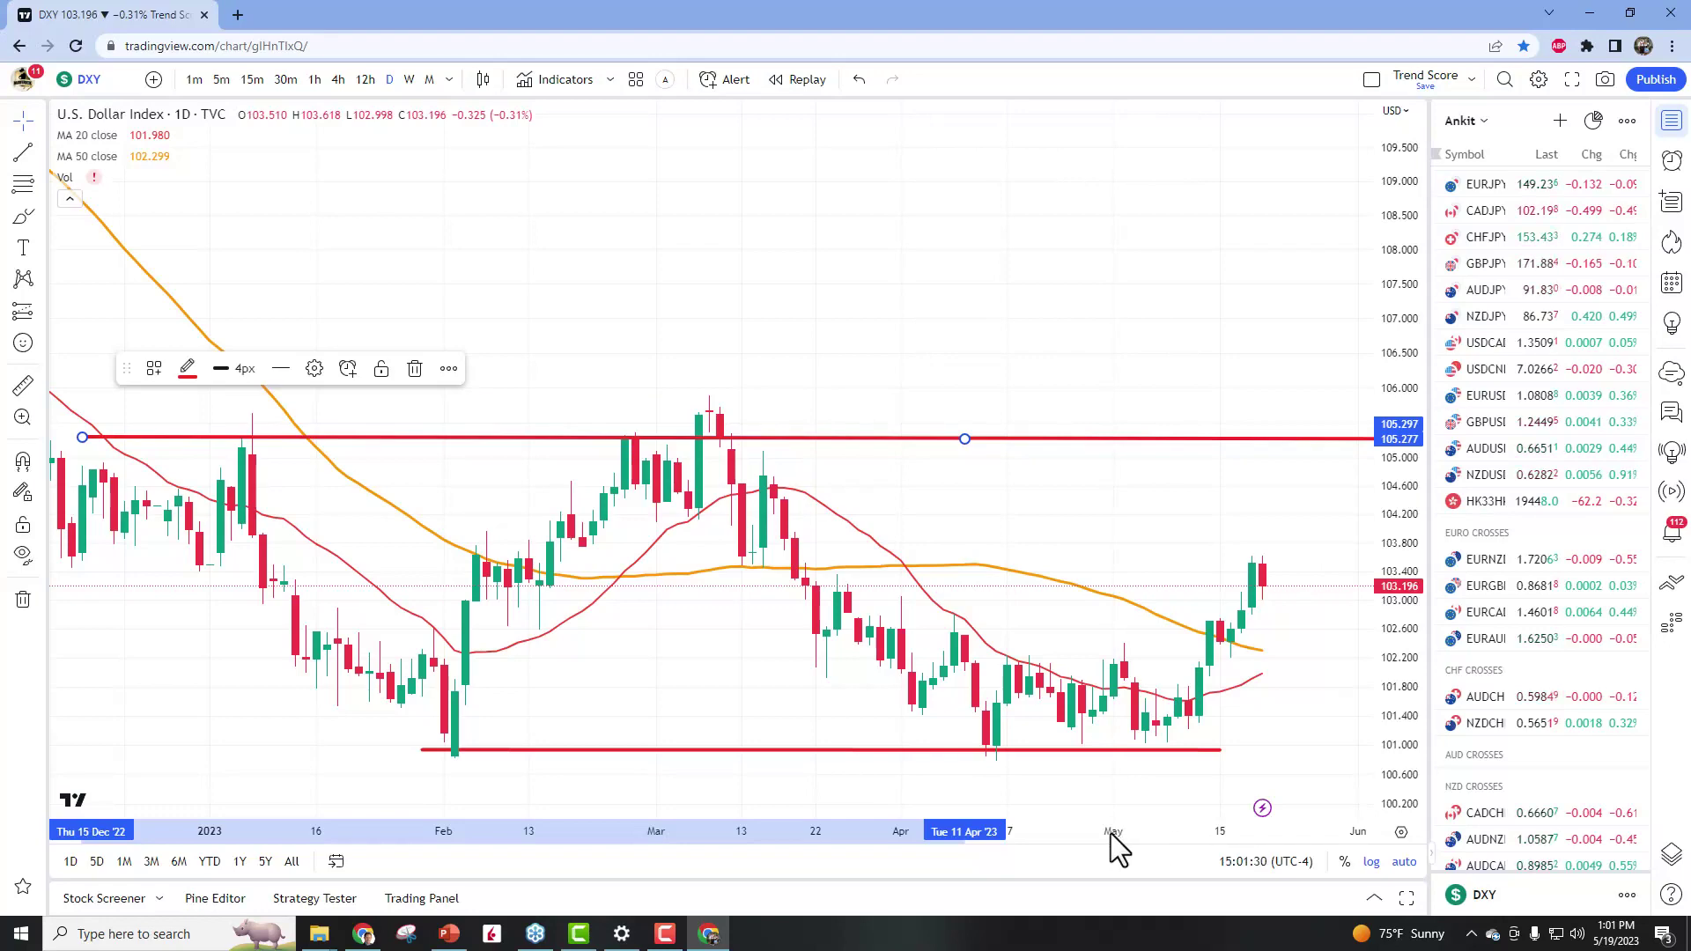
scroll(1114, 833, up, 5)
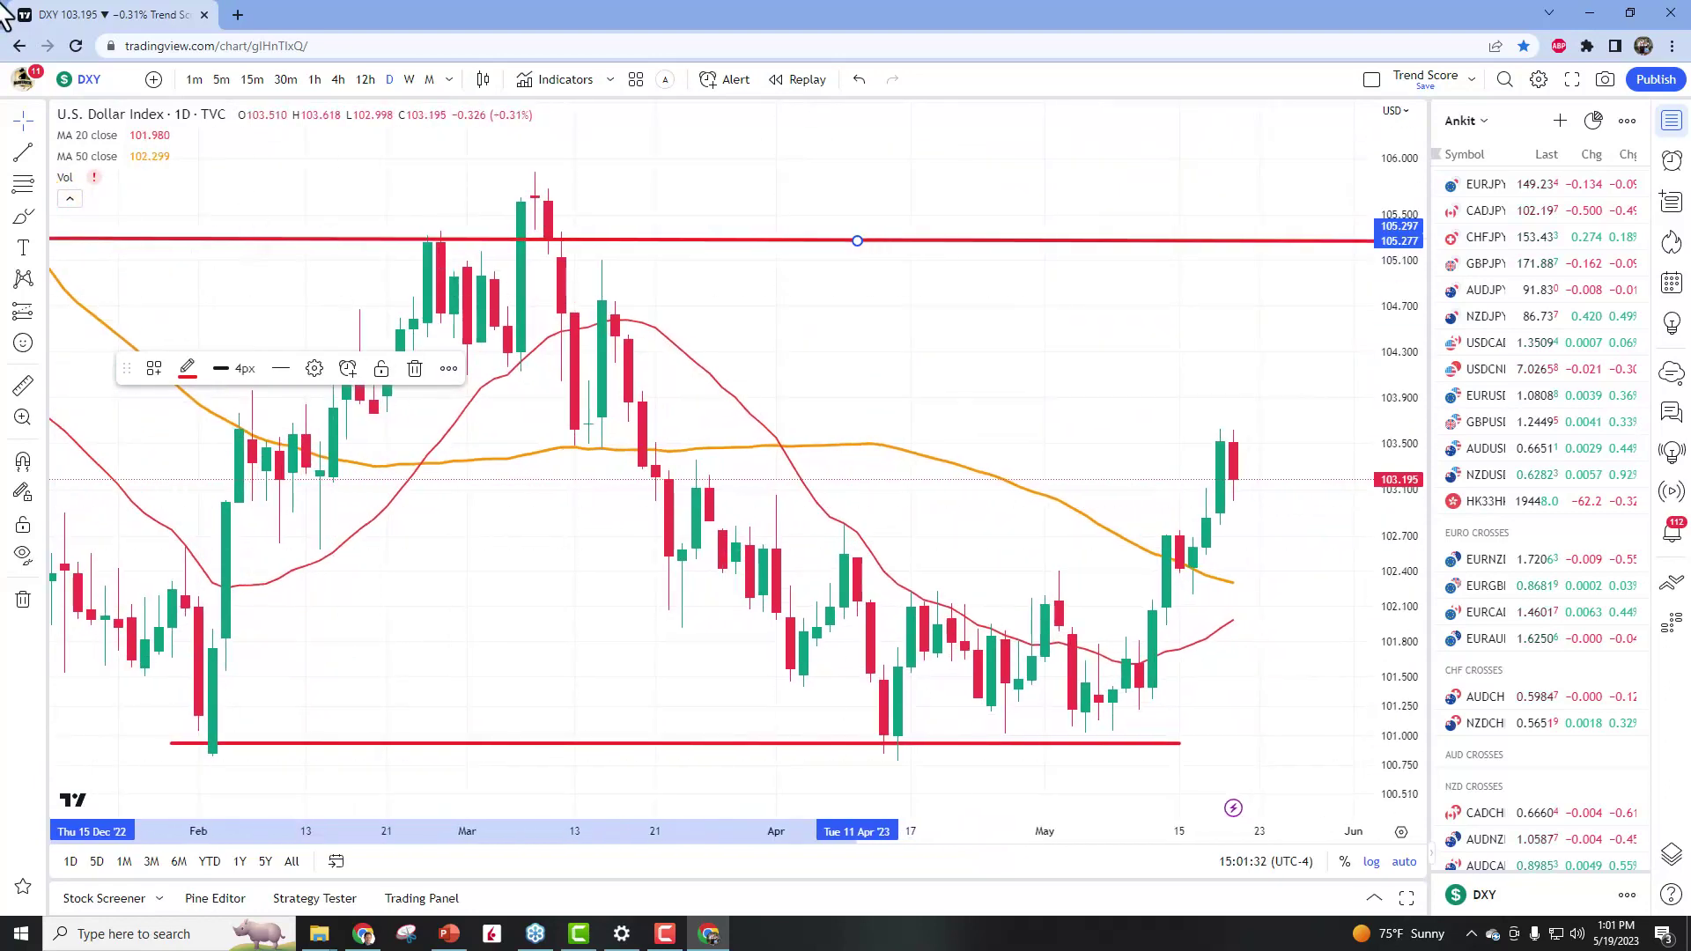
Step: Load EURUSD and examine the daily candles after the April–May triangle down to the latest one on 19 May 2023
click(88, 79)
text(E)
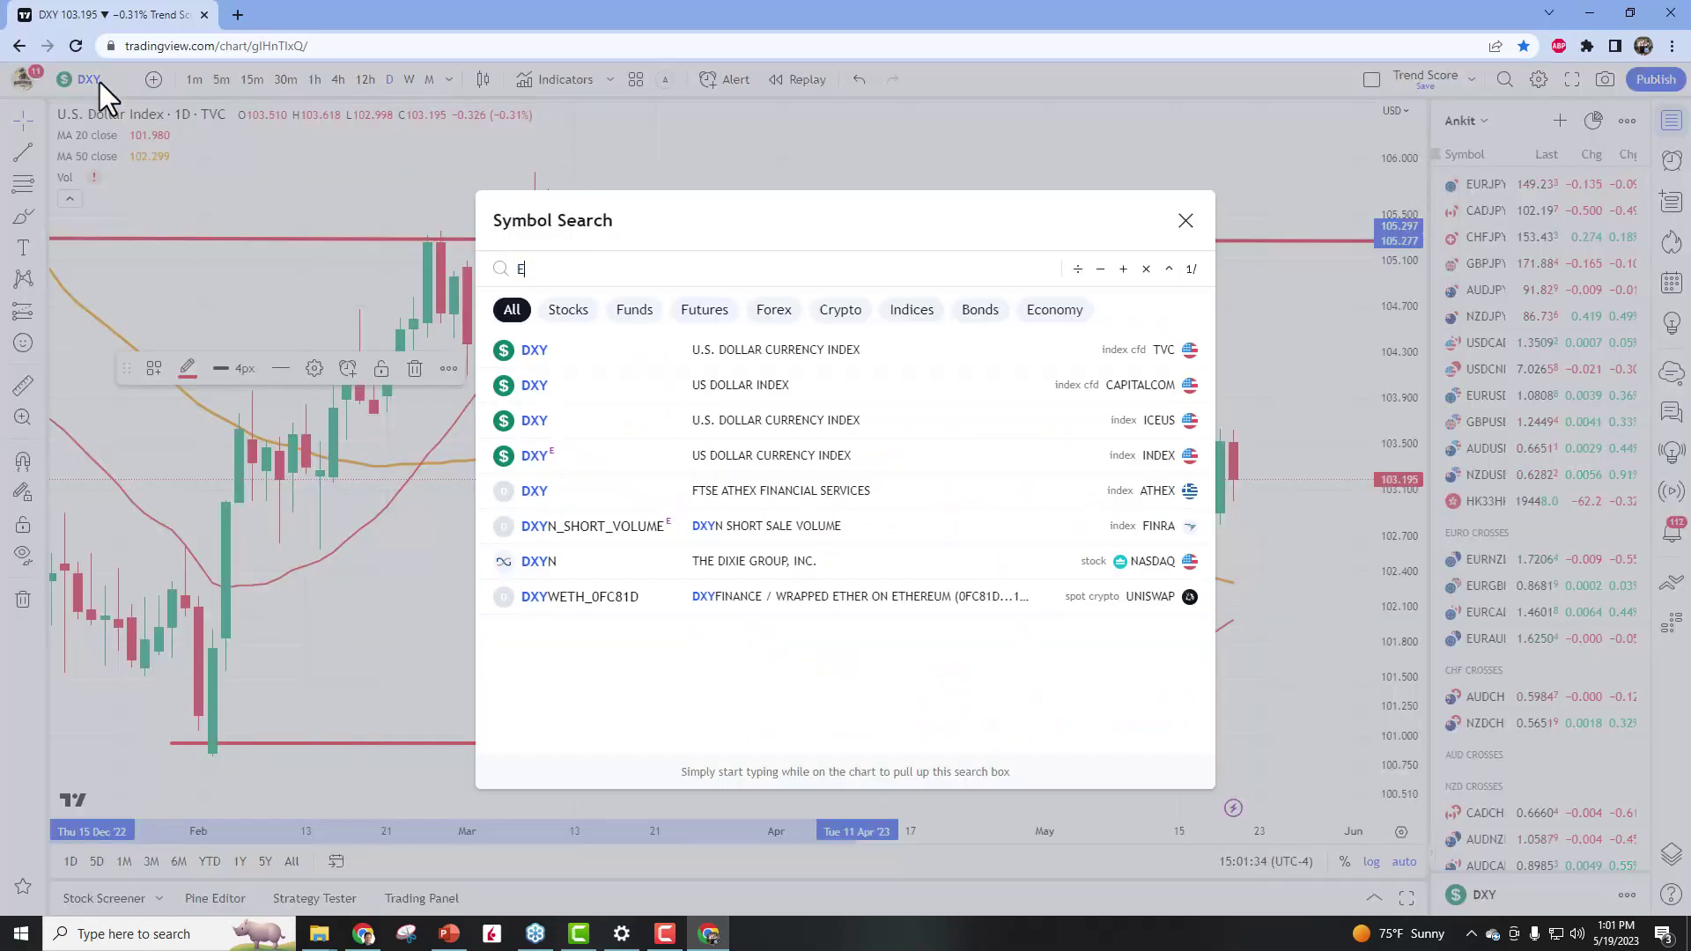
text(URUSD)
key(Return)
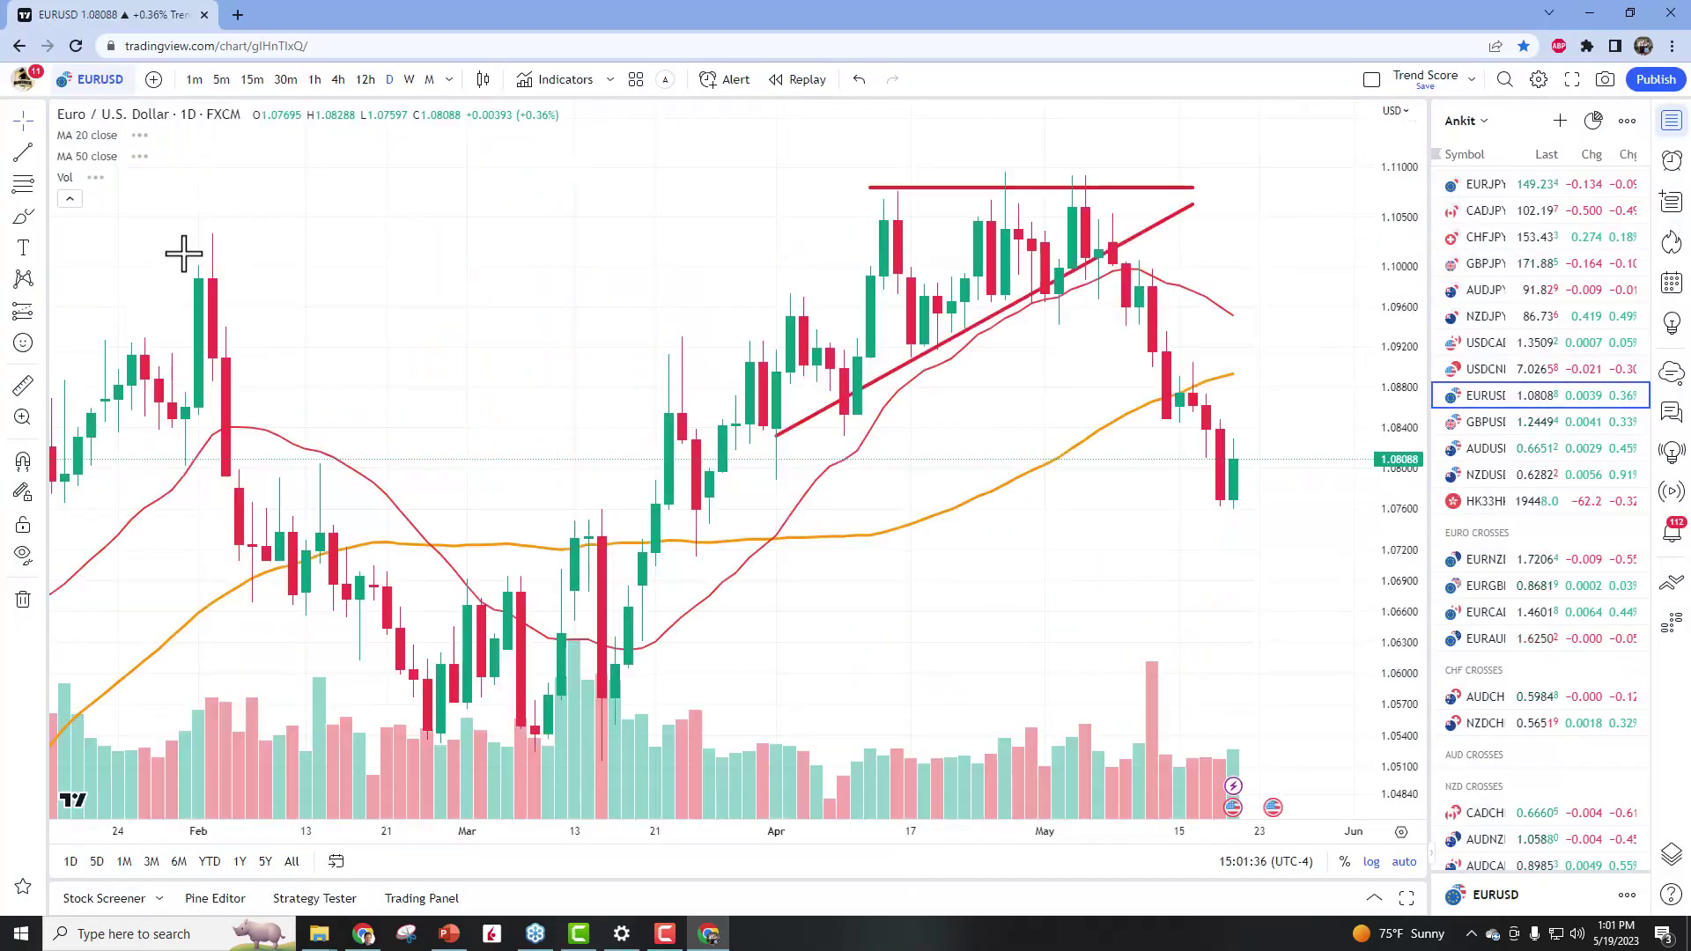
drag(519, 822, 215, 828)
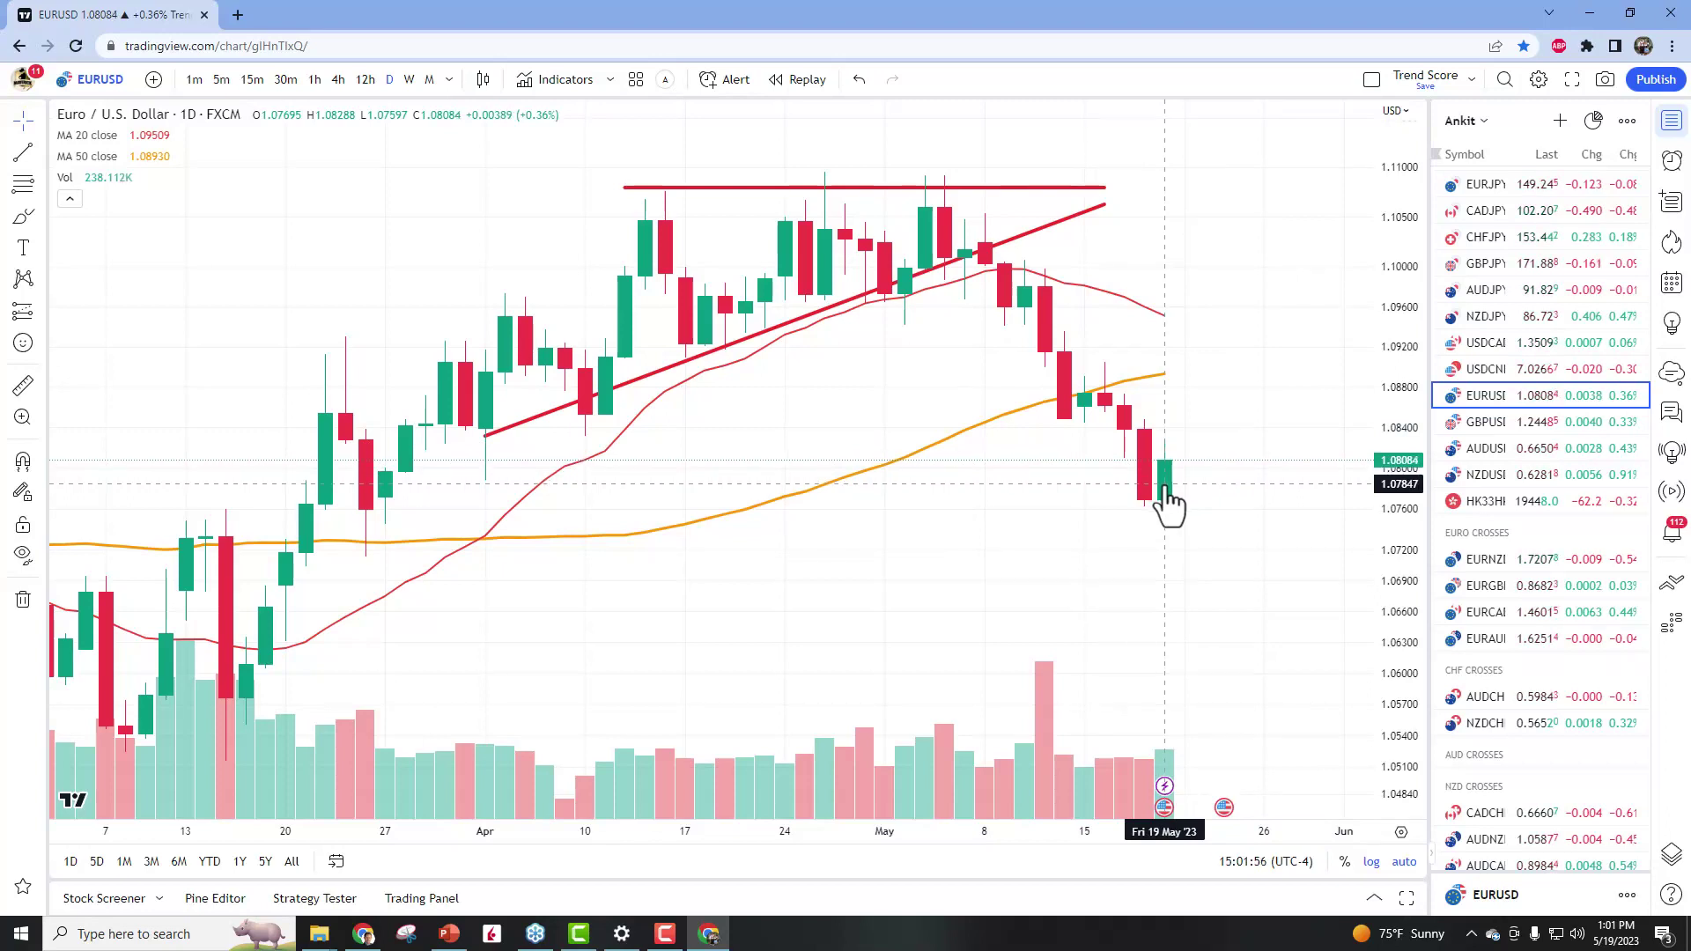
drag(952, 844, 885, 832)
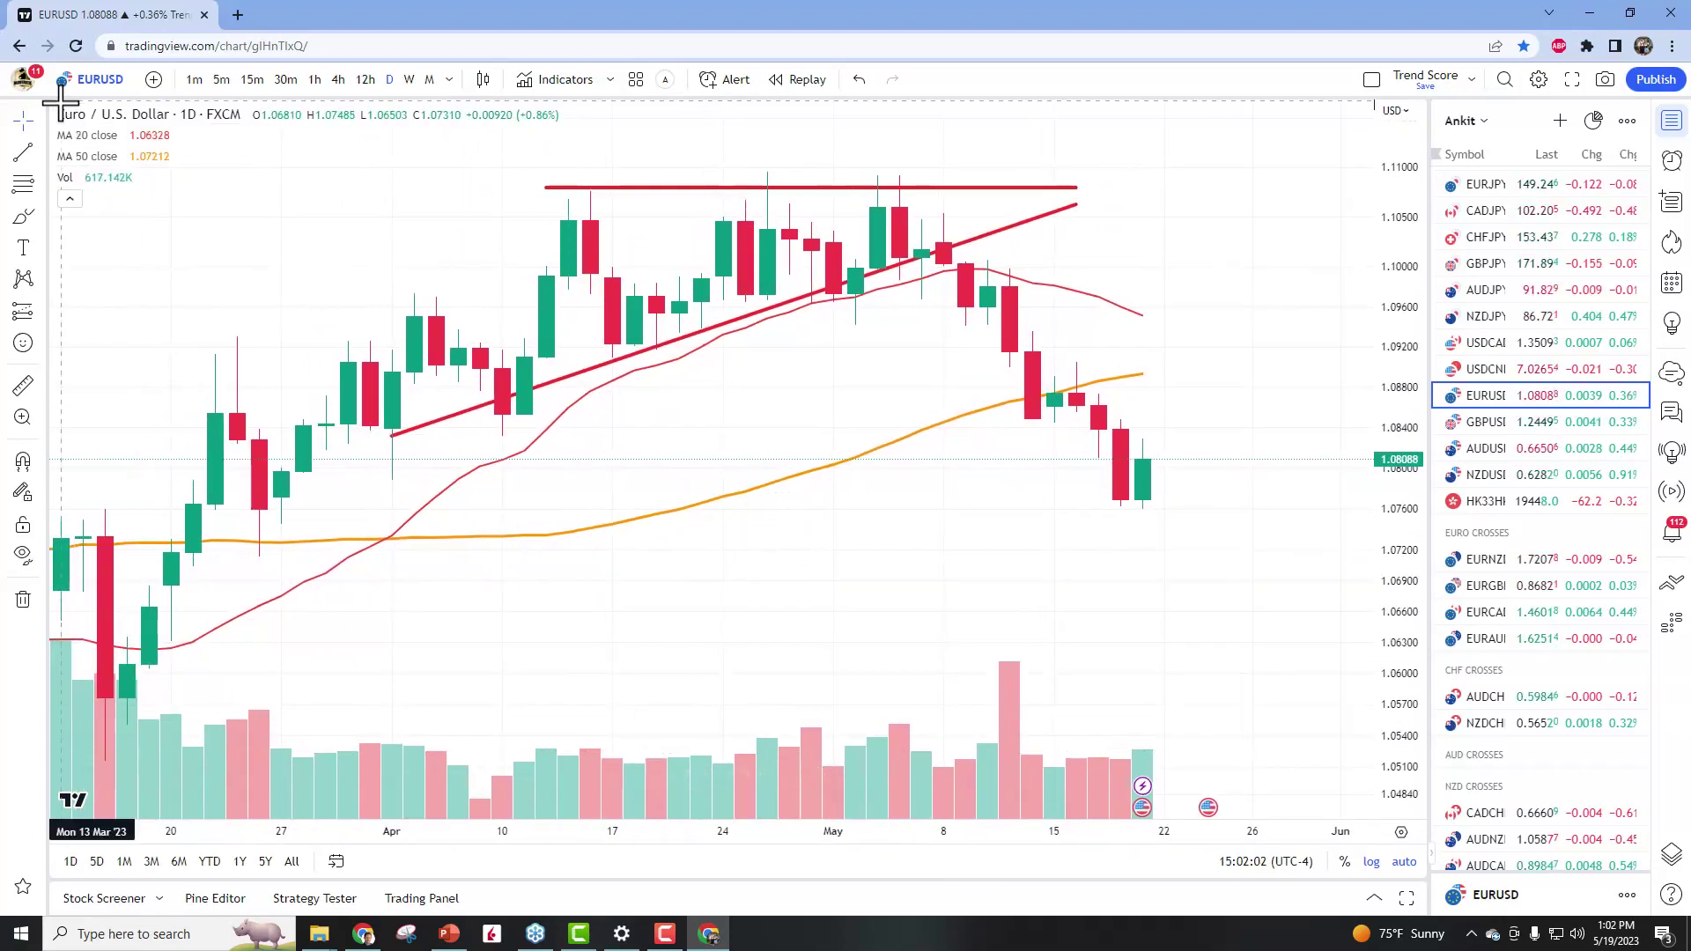
Step: Load the USDJPY daily chart
click(107, 81)
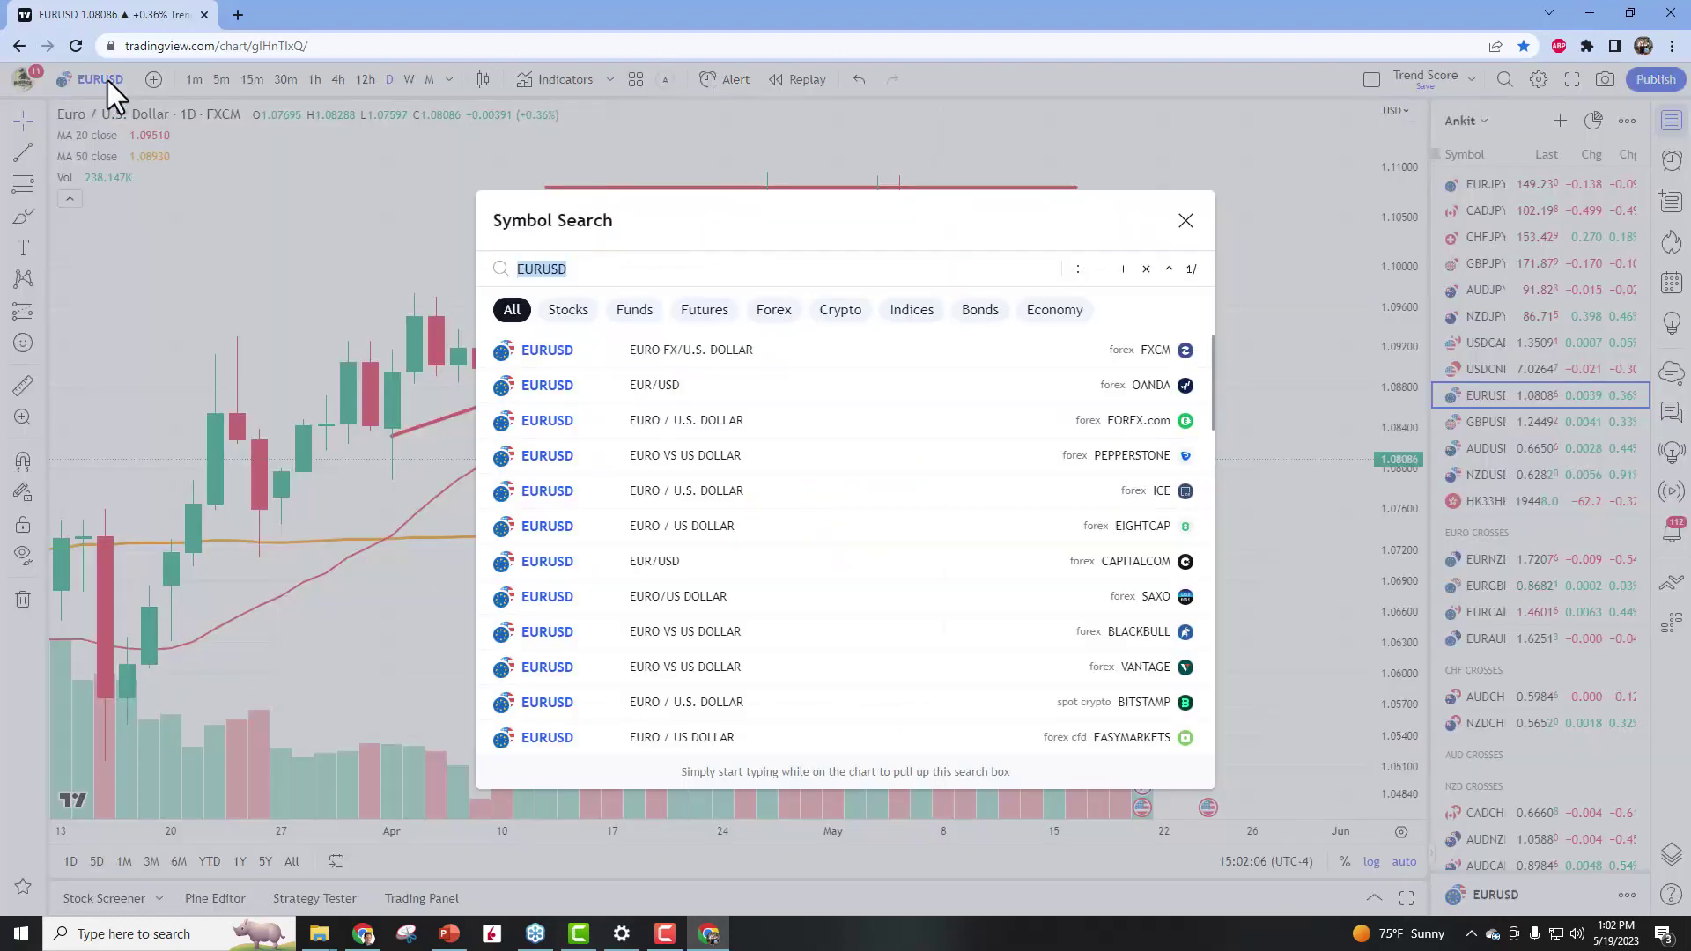
text(USDJPY)
key(Escape)
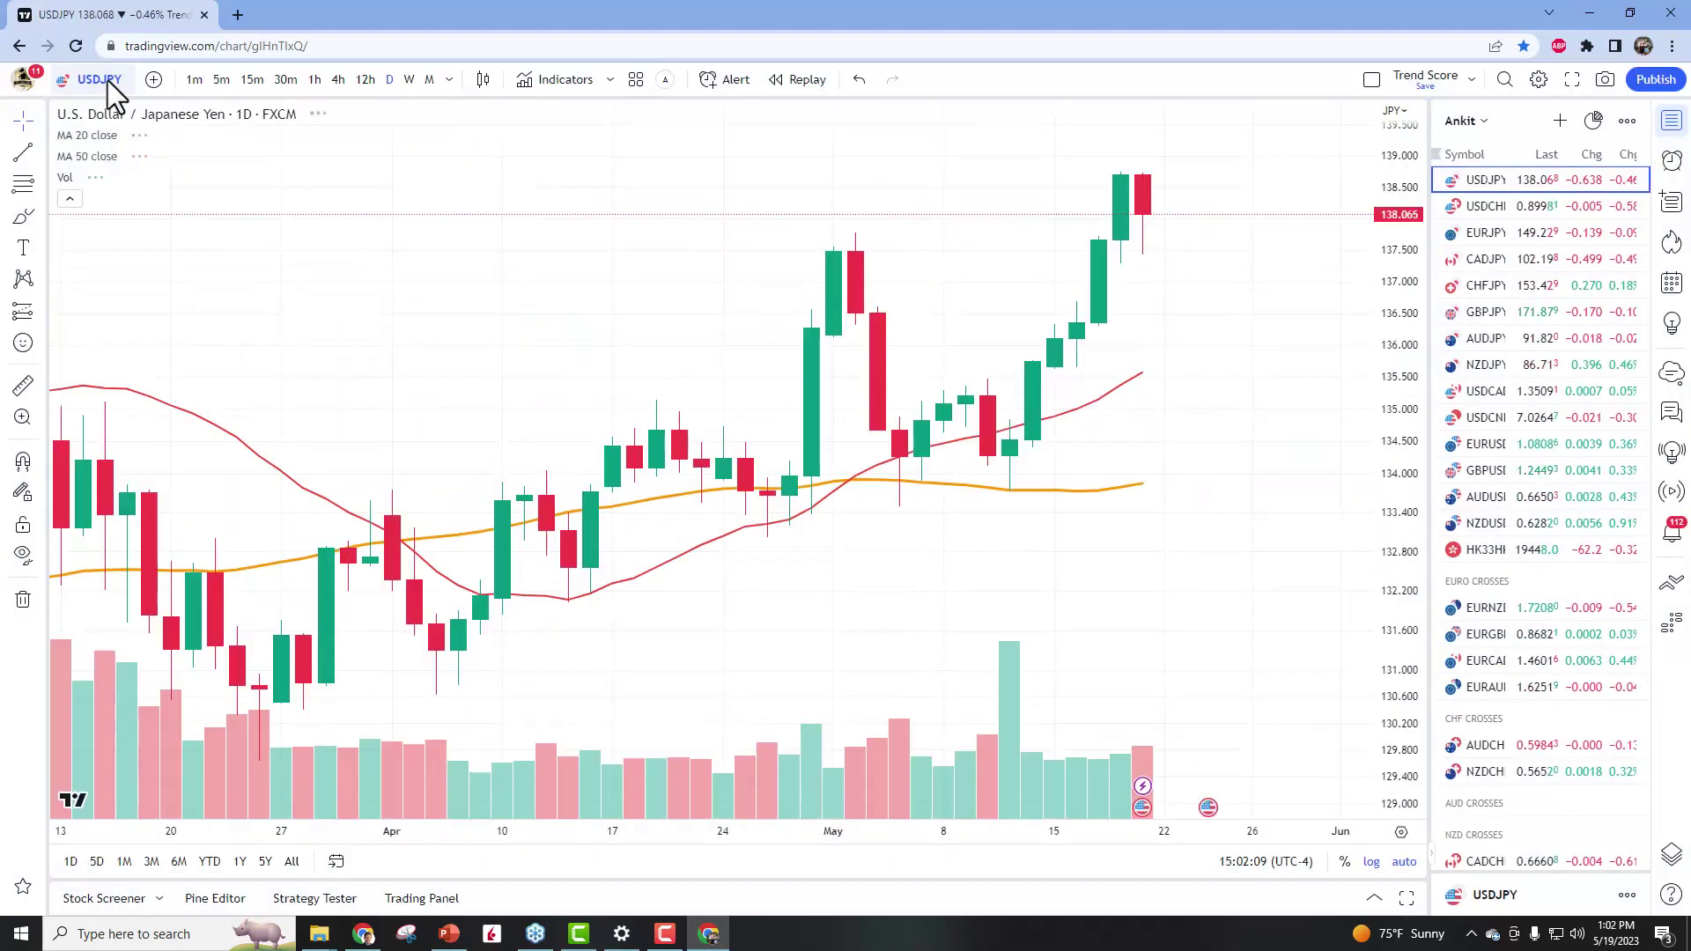
Step: Examine the USDJPY daily candles around the resistance line near 137.8, from December 2022 to 19 May 2023
drag(643, 832, 655, 896)
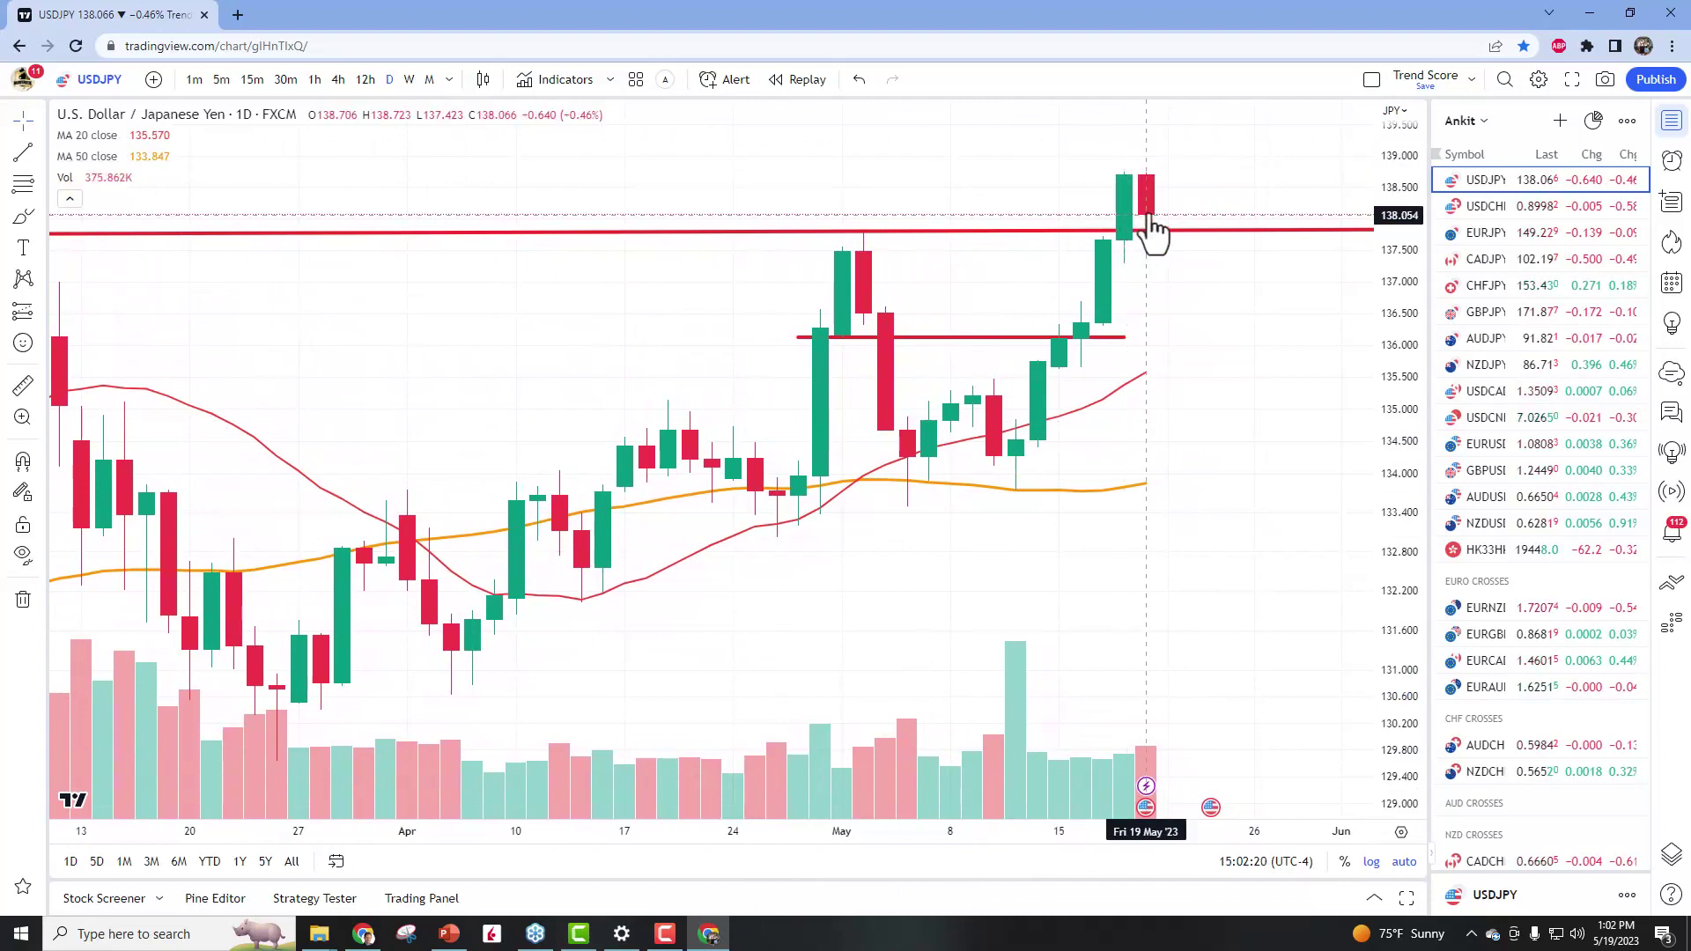
drag(1064, 830, 718, 838)
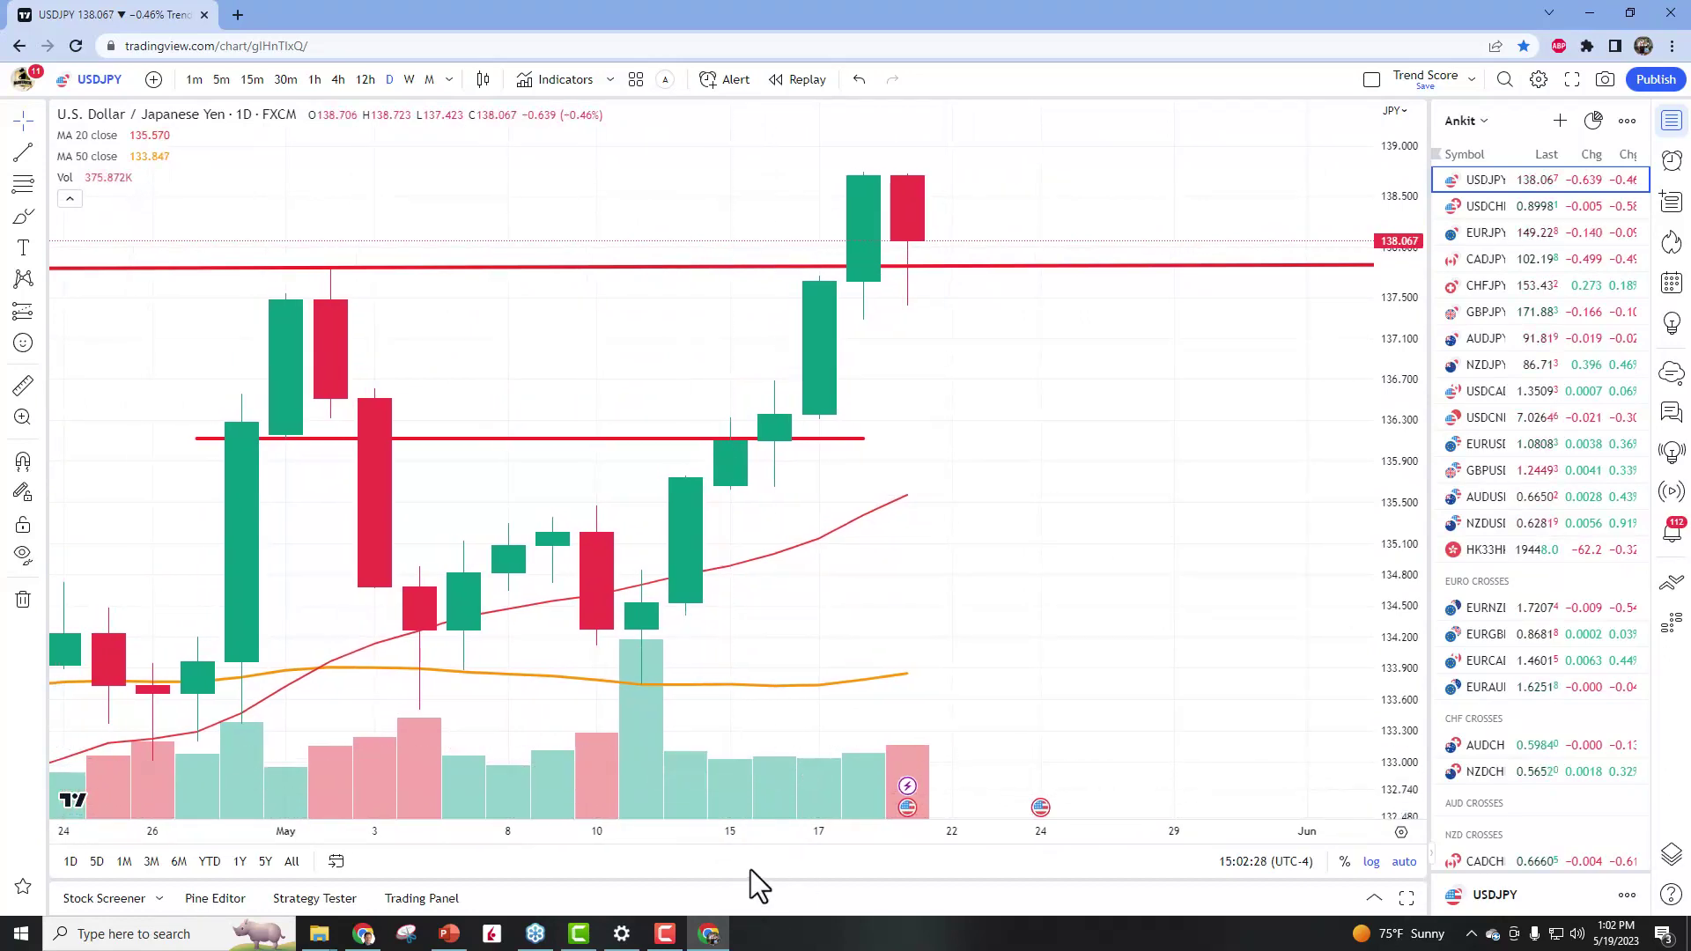
drag(748, 830, 1108, 830)
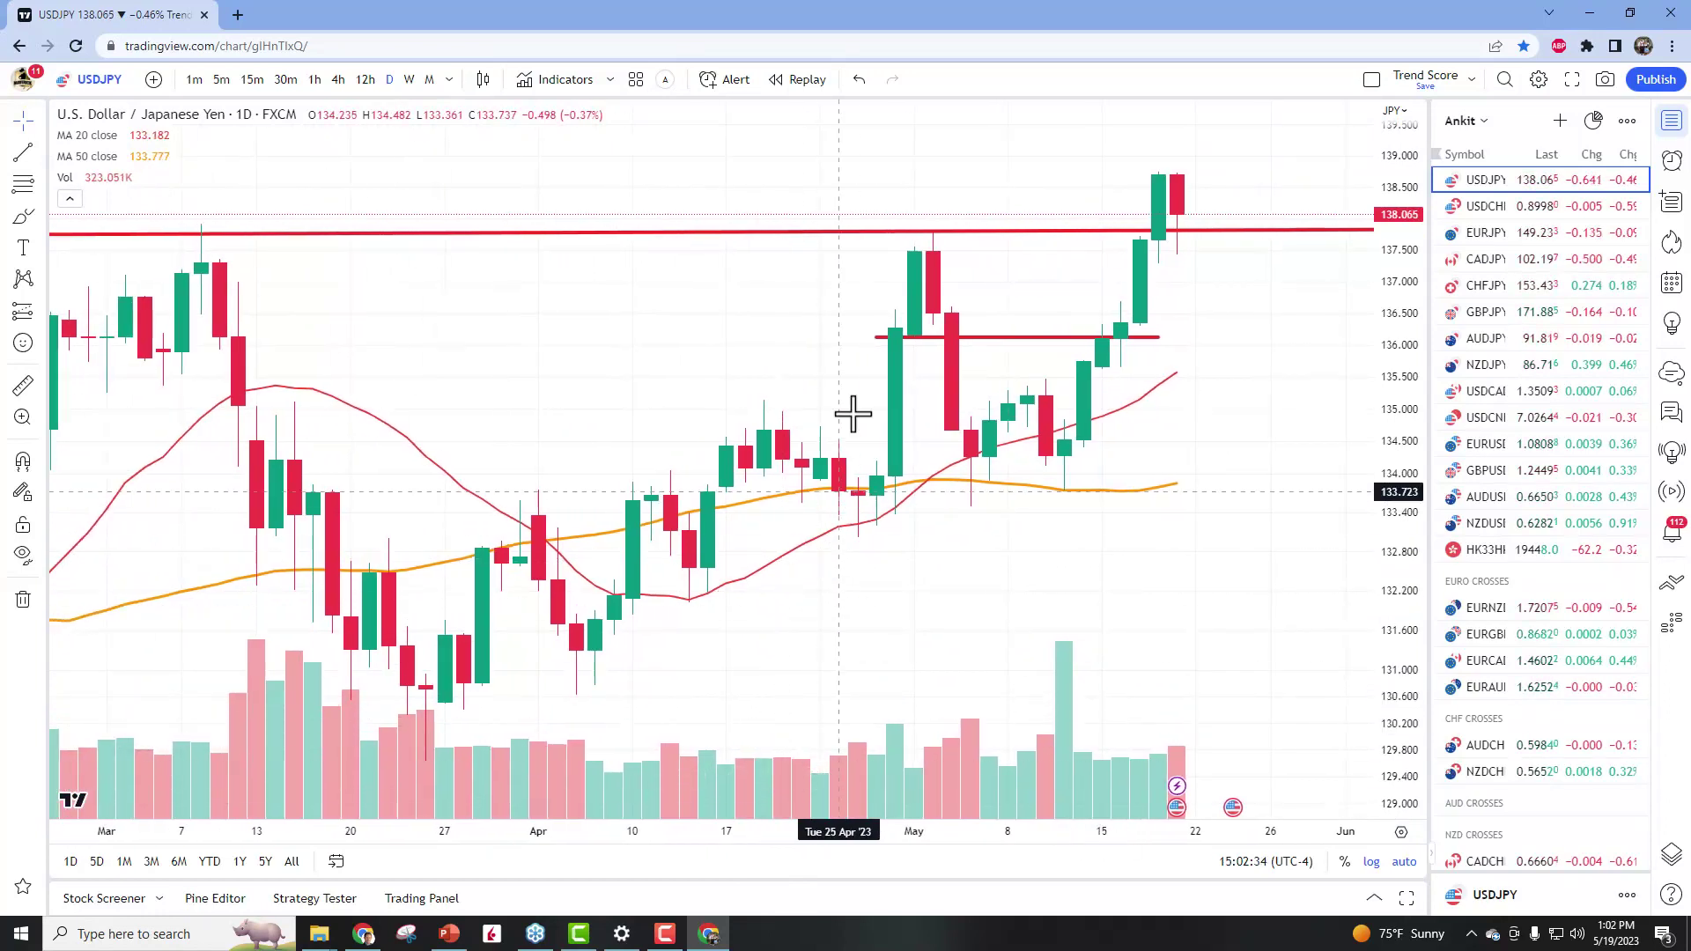
drag(714, 830, 1045, 841)
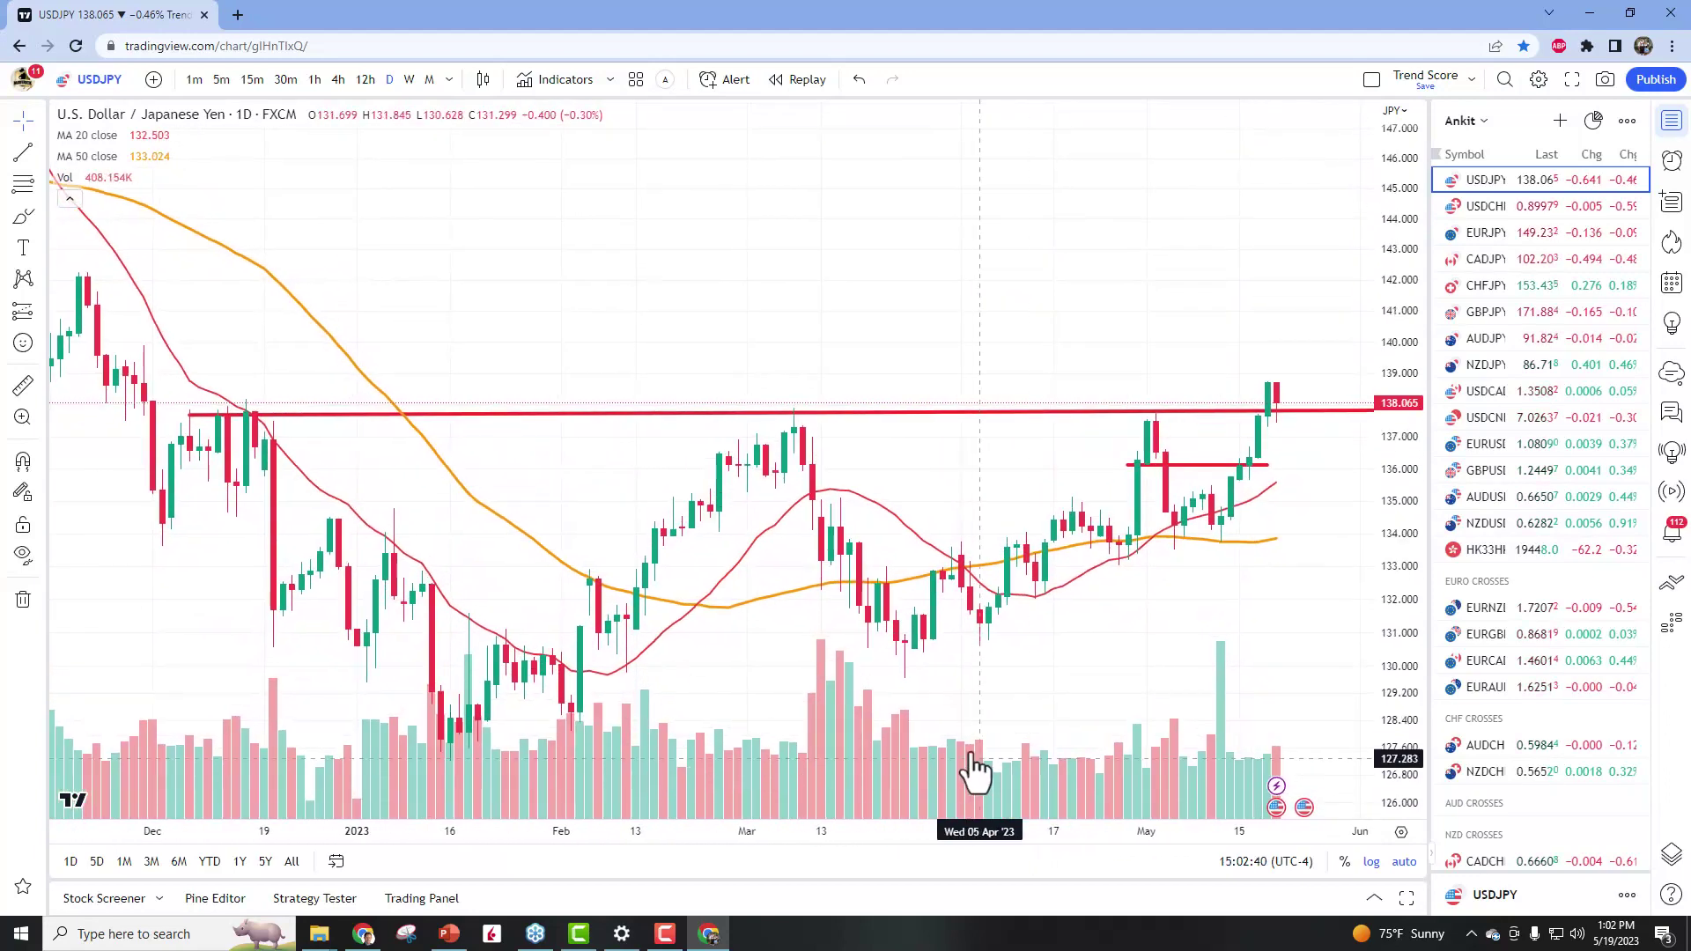
Step: Examine USDJPY's recent candles around the resistance line on the 4-hour and 1-hour charts, and return to the daily chart
click(339, 80)
drag(1050, 833, 441, 819)
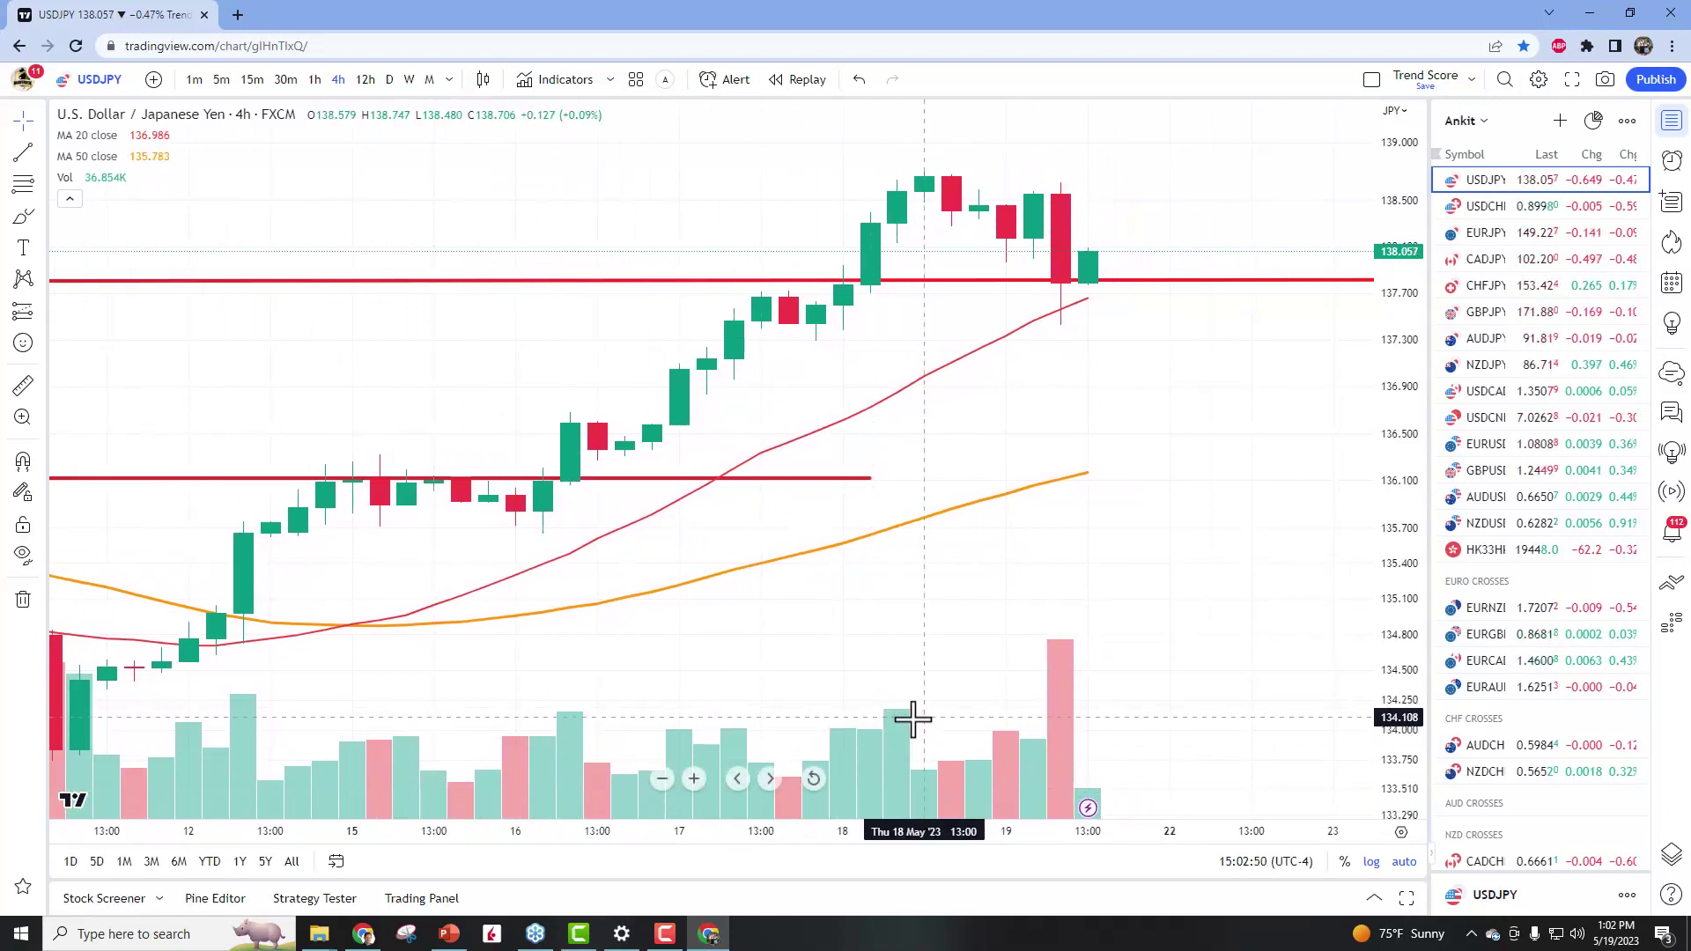
click(316, 81)
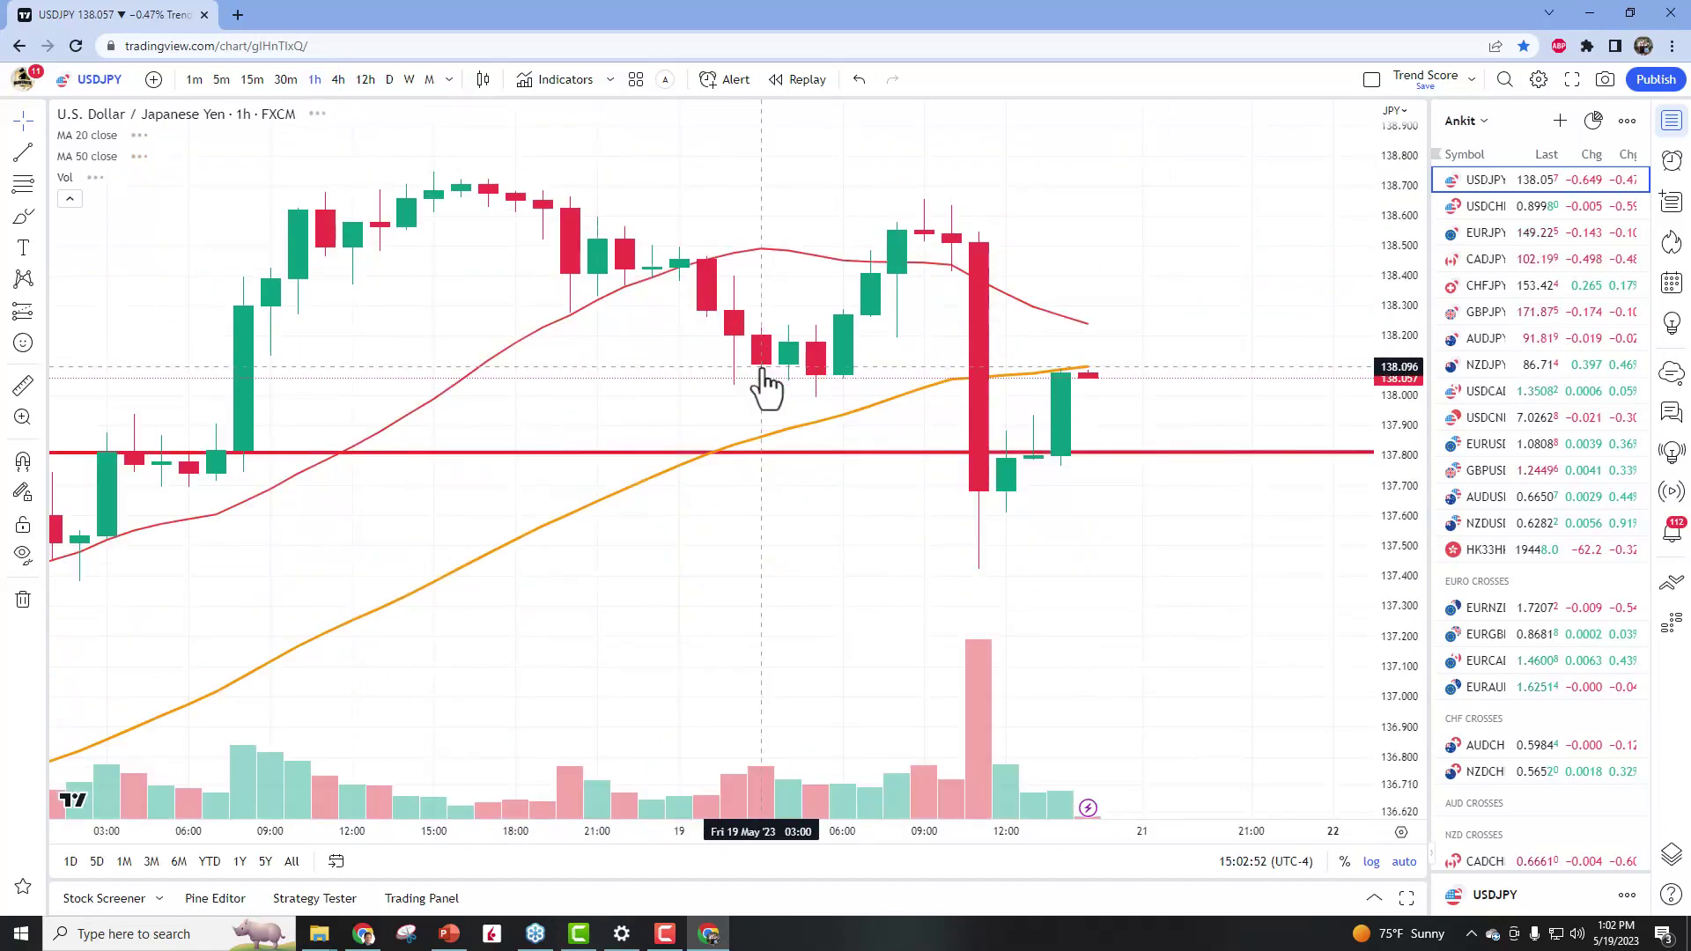
drag(869, 830, 1000, 838)
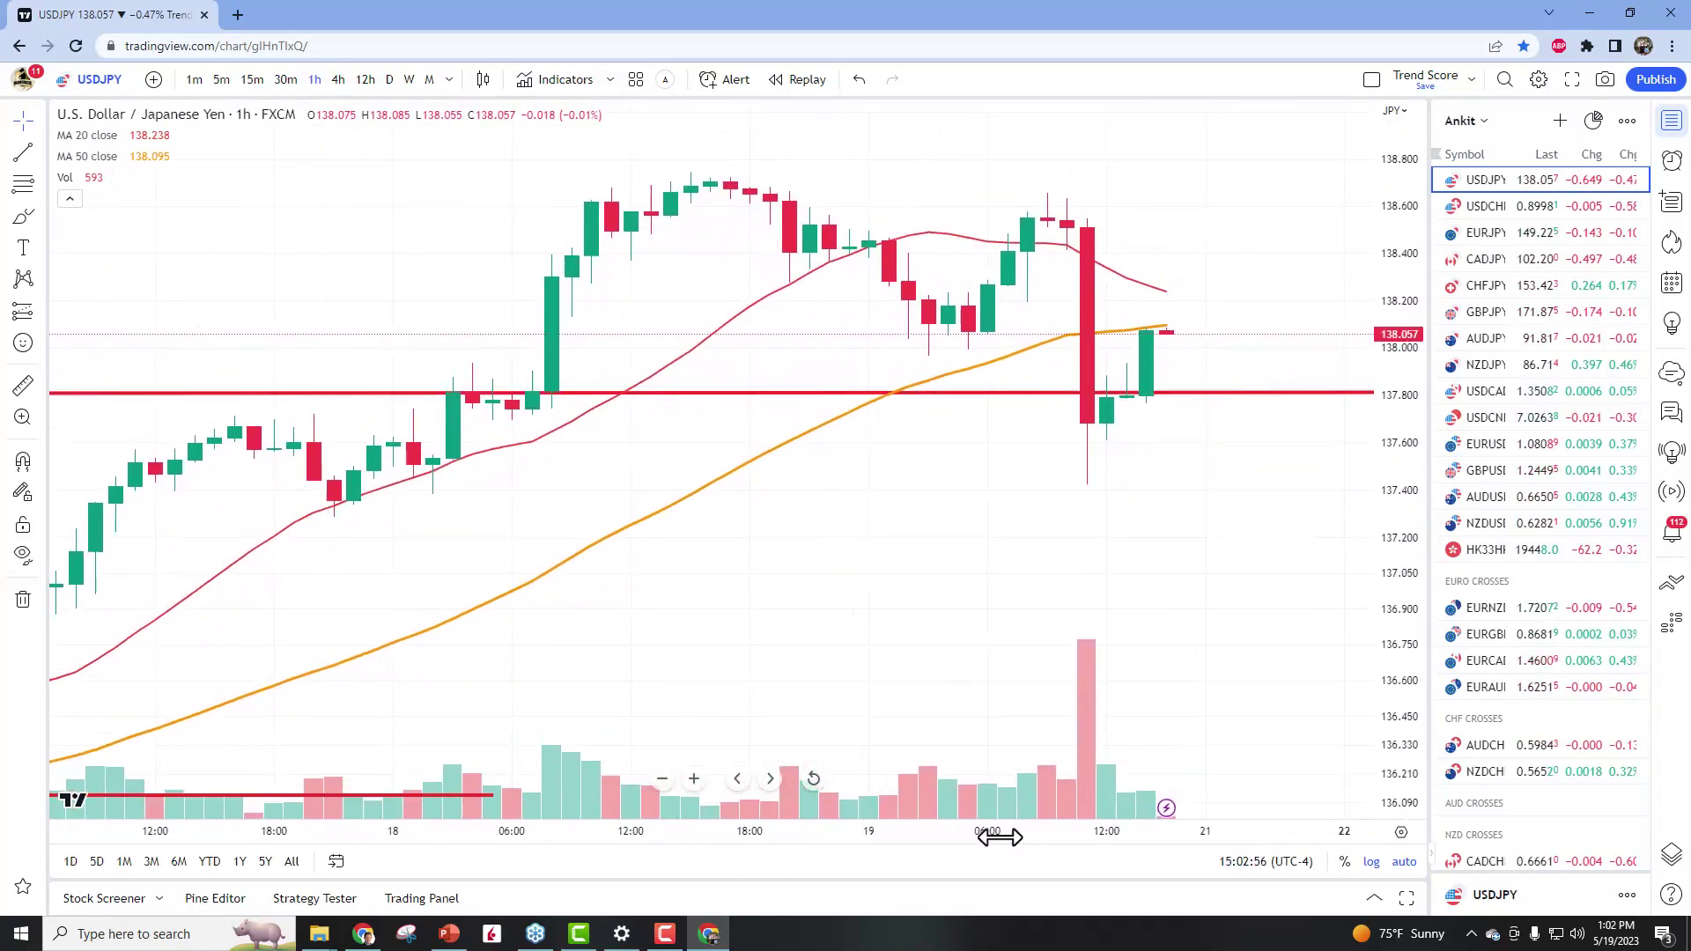
click(390, 81)
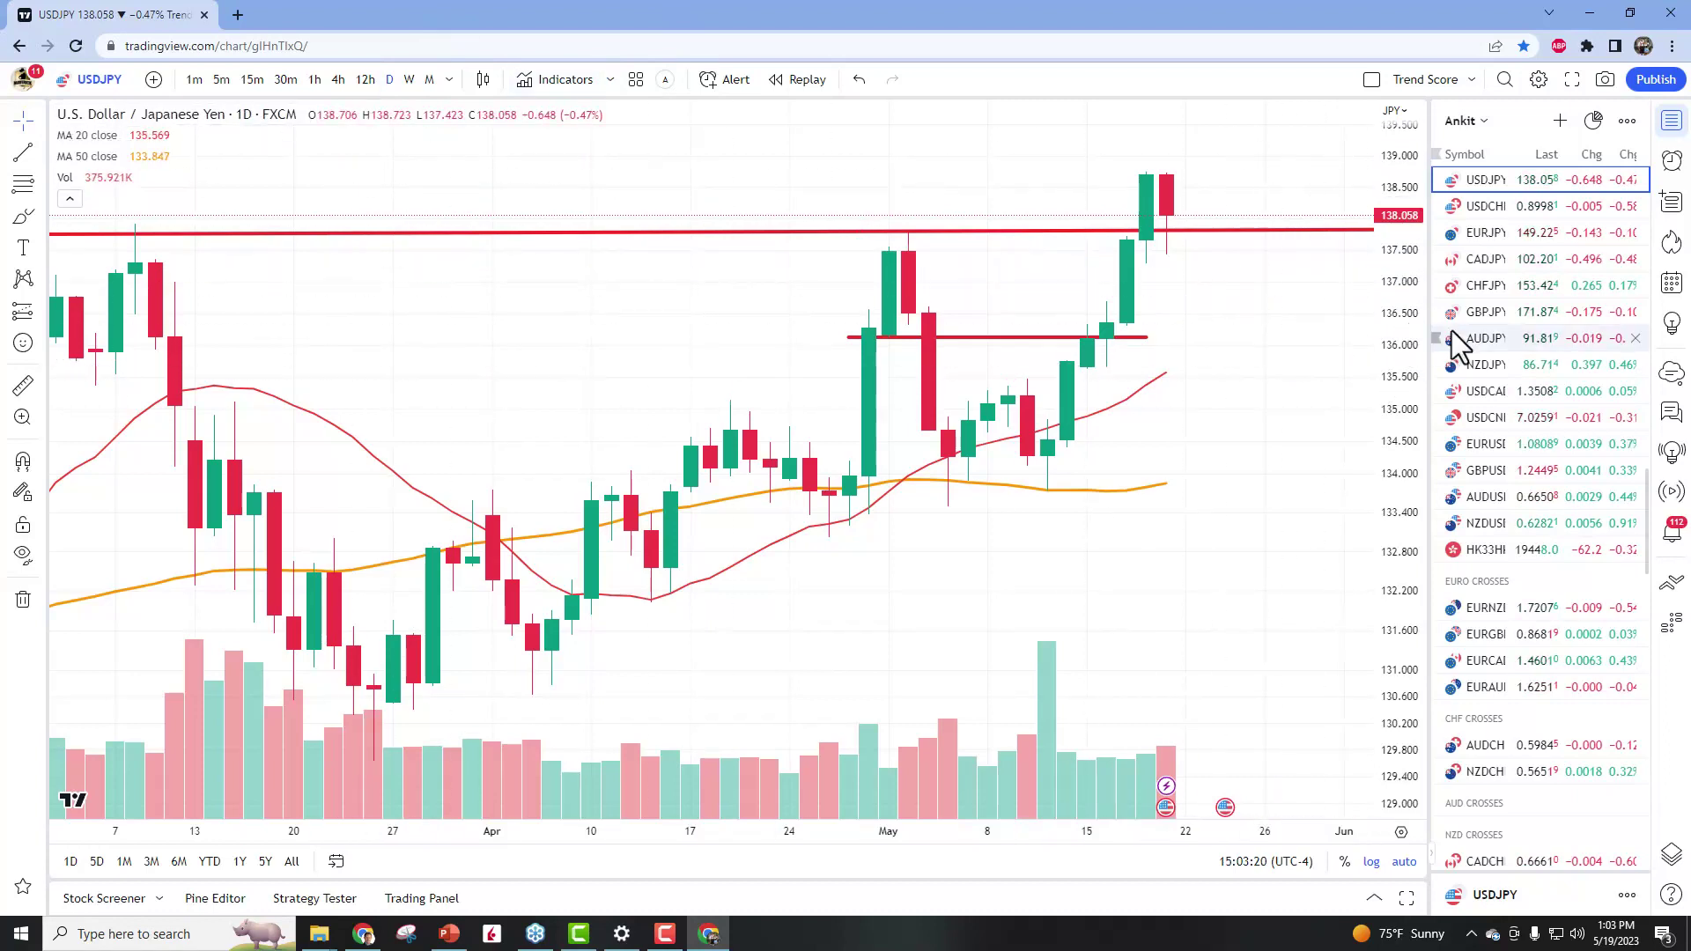
Step: Load the equal-weighted NZD basket chart (NZDUSD+NZDJPY/100+NZDAUD+NZDCAD+NZDGBP+NZDEUR+NZDCHF)/7 from the watchlist and show its candles back to February 2023
scroll(1489, 326, up, 7)
scroll(1494, 331, up, 8)
scroll(1487, 287, up, 2)
click(1495, 248)
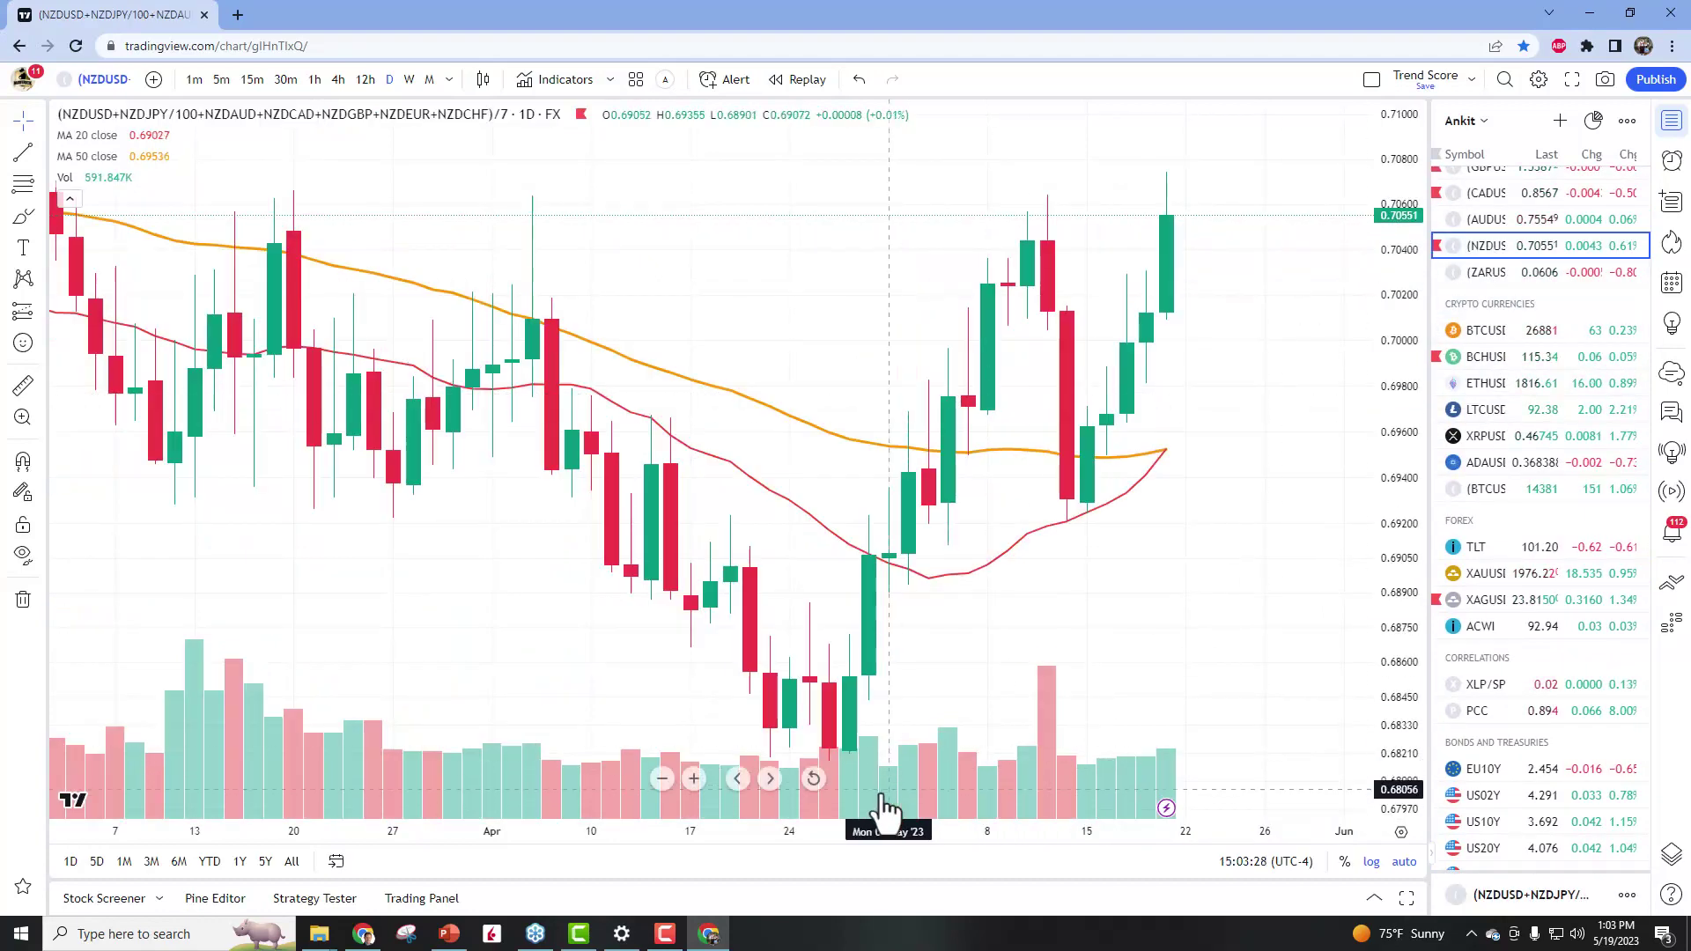
drag(793, 828, 898, 828)
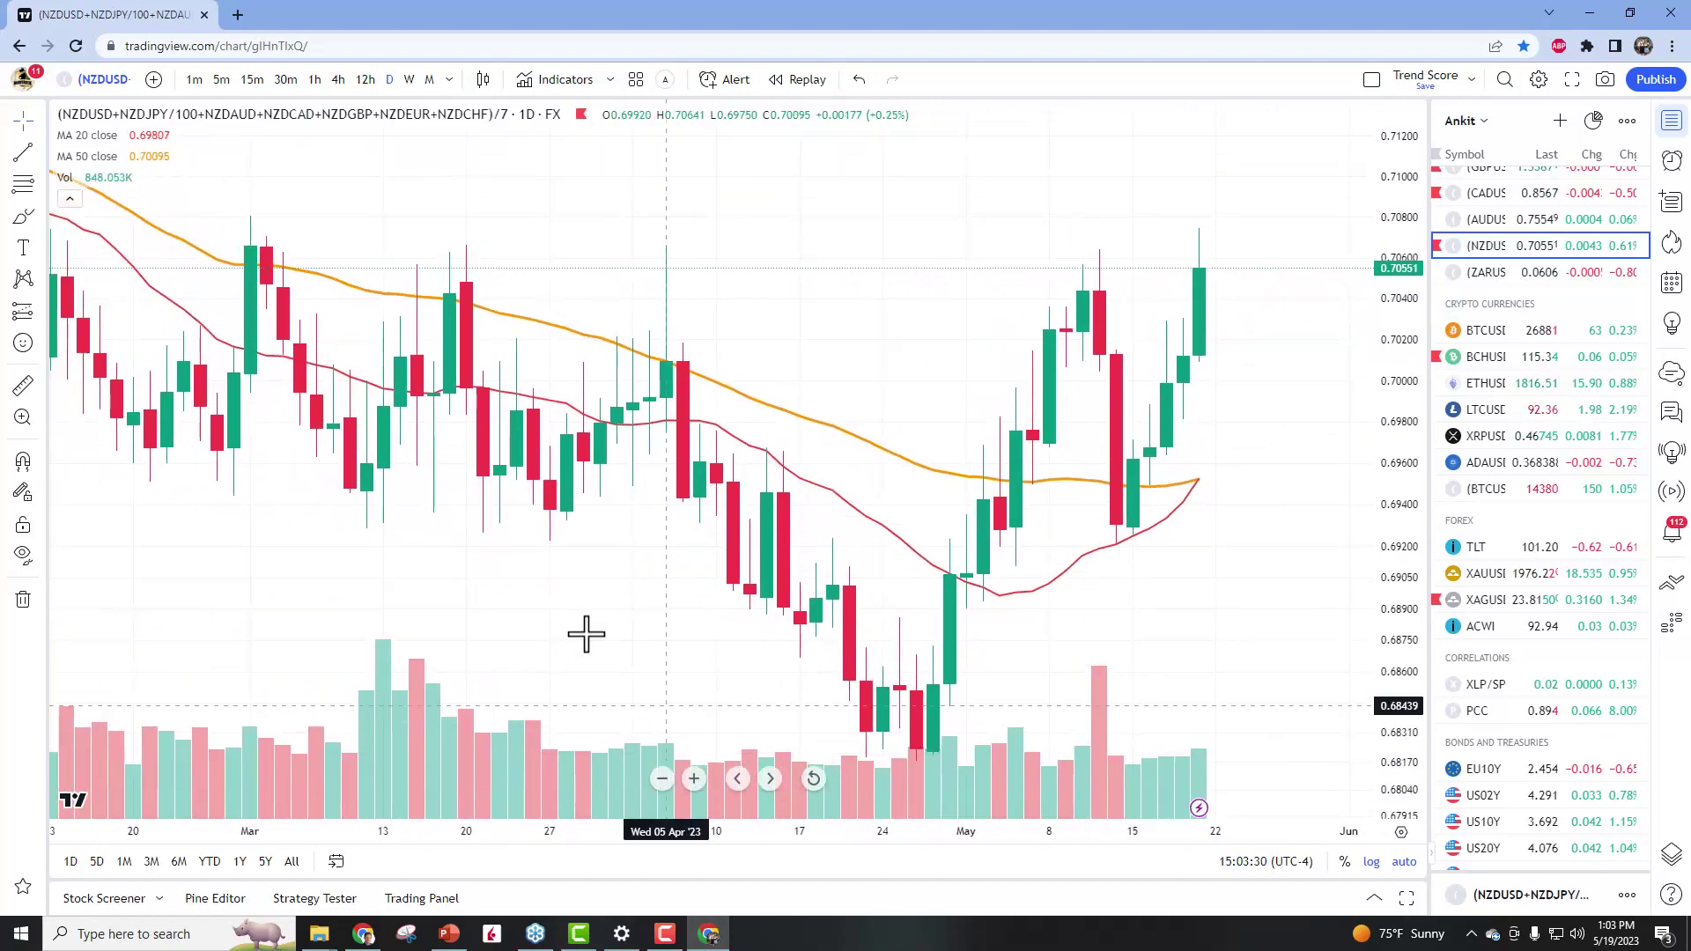
Step: Draw a horizontal resistance line at about 0.7062 on the NZD basket chart, starting around 22 February 2023 and extending past the latest candle
click(23, 154)
click(166, 254)
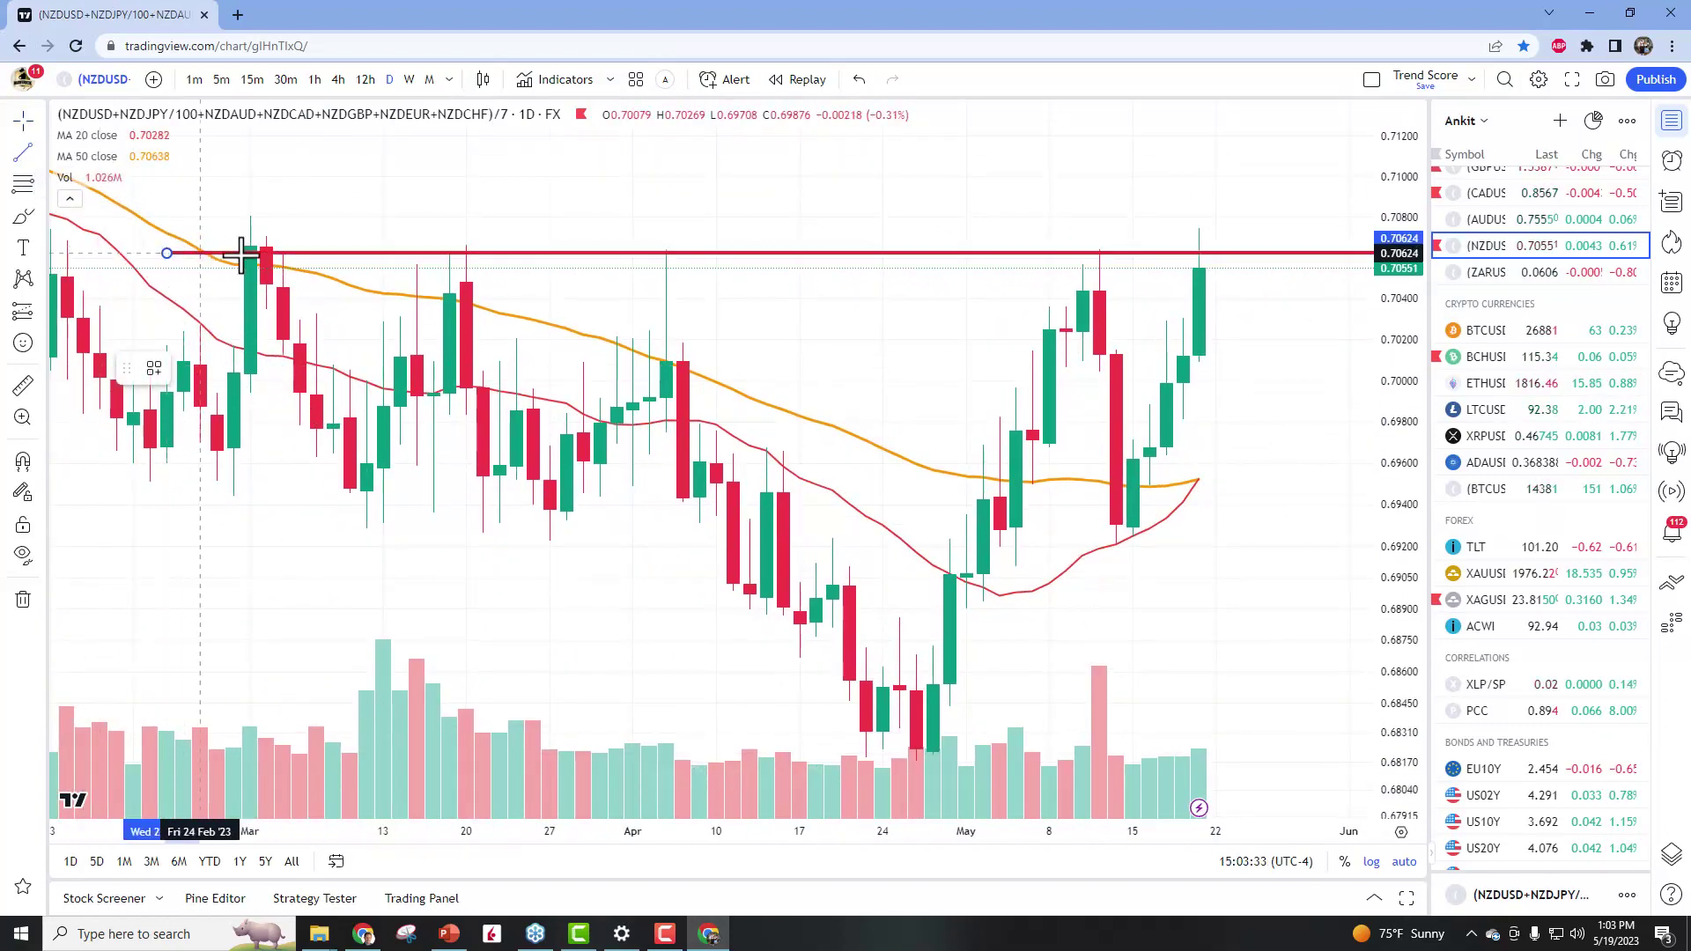
click(519, 253)
click(694, 320)
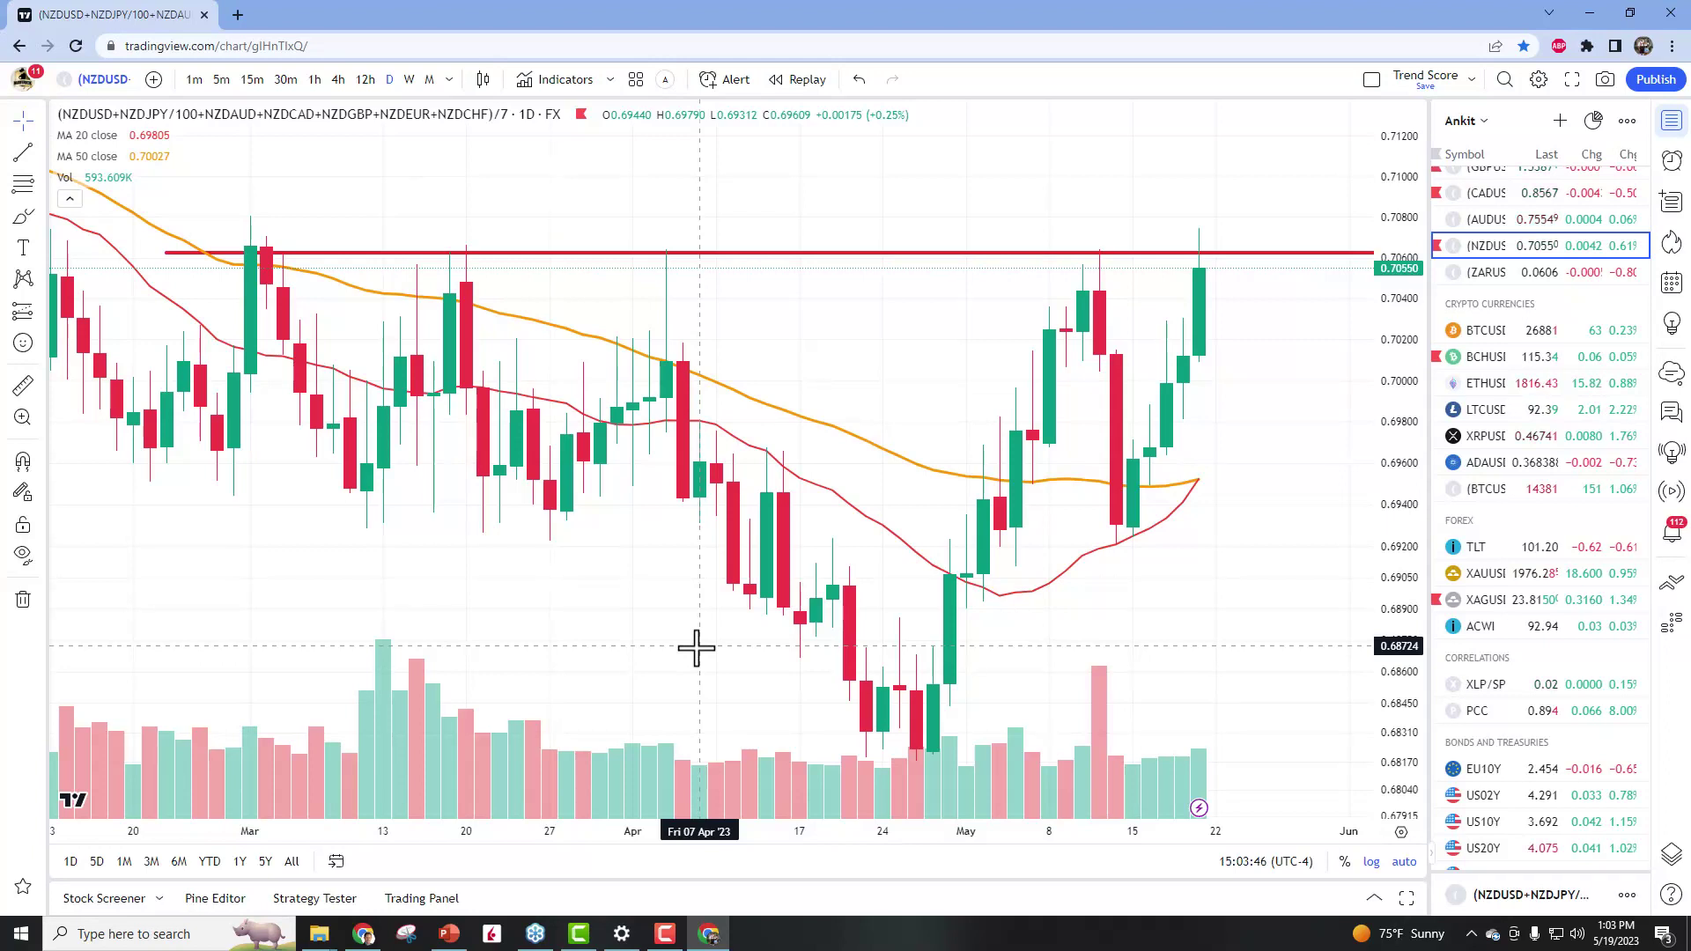
mouse_move(645, 948)
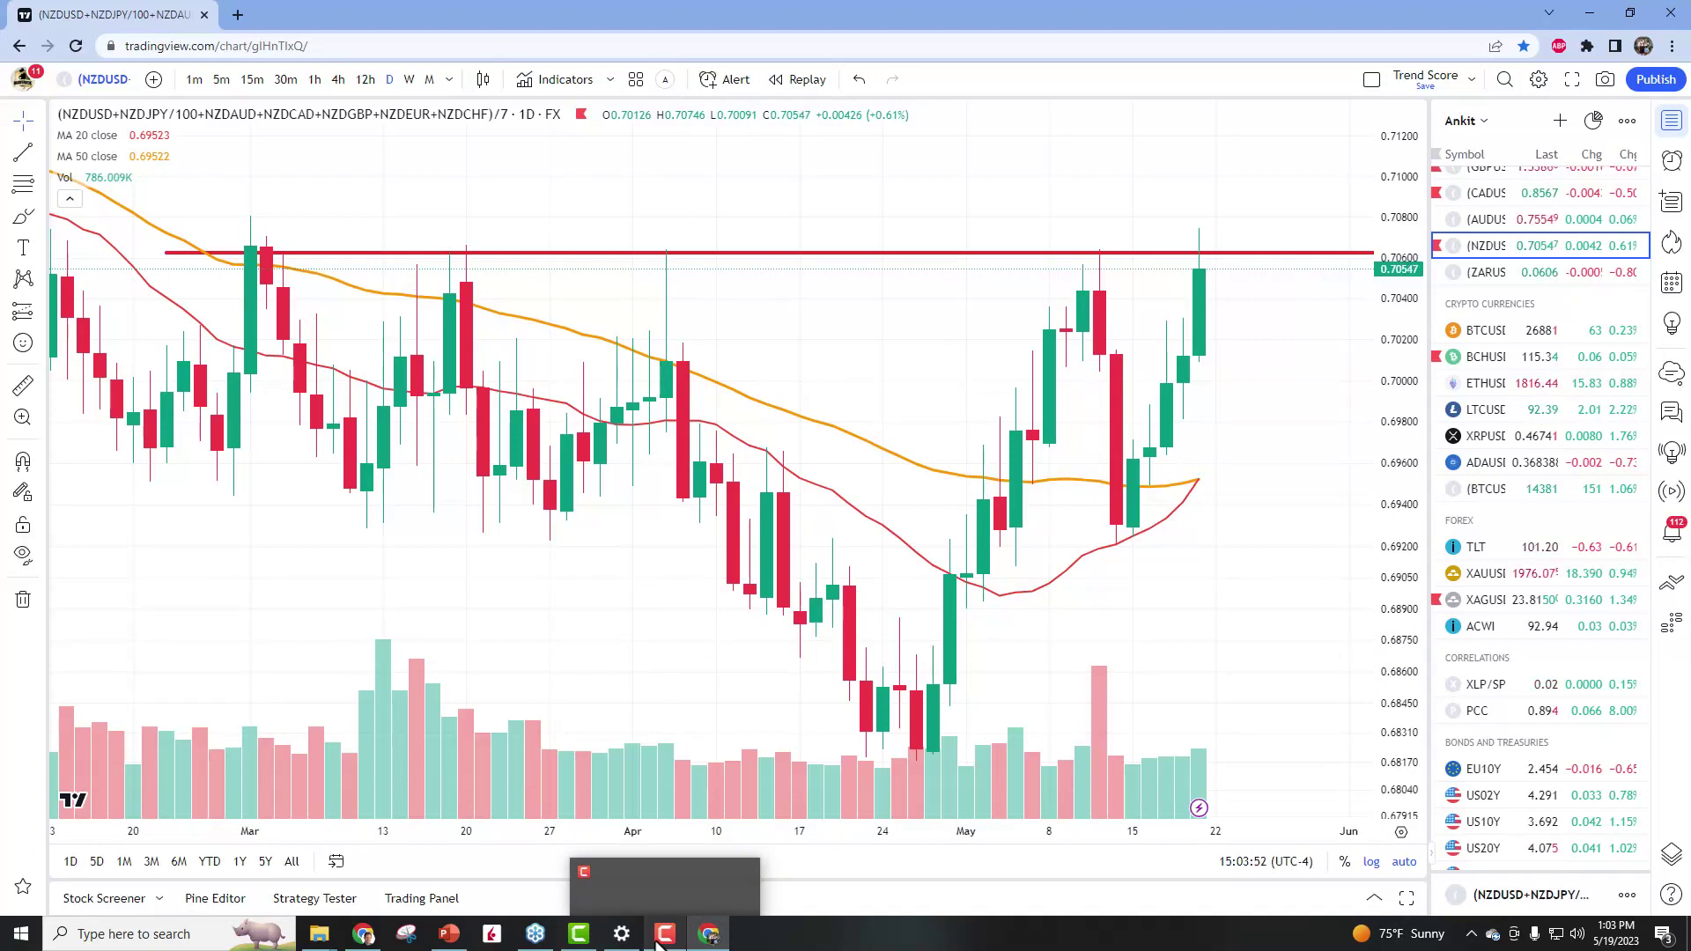
mouse_move(536, 938)
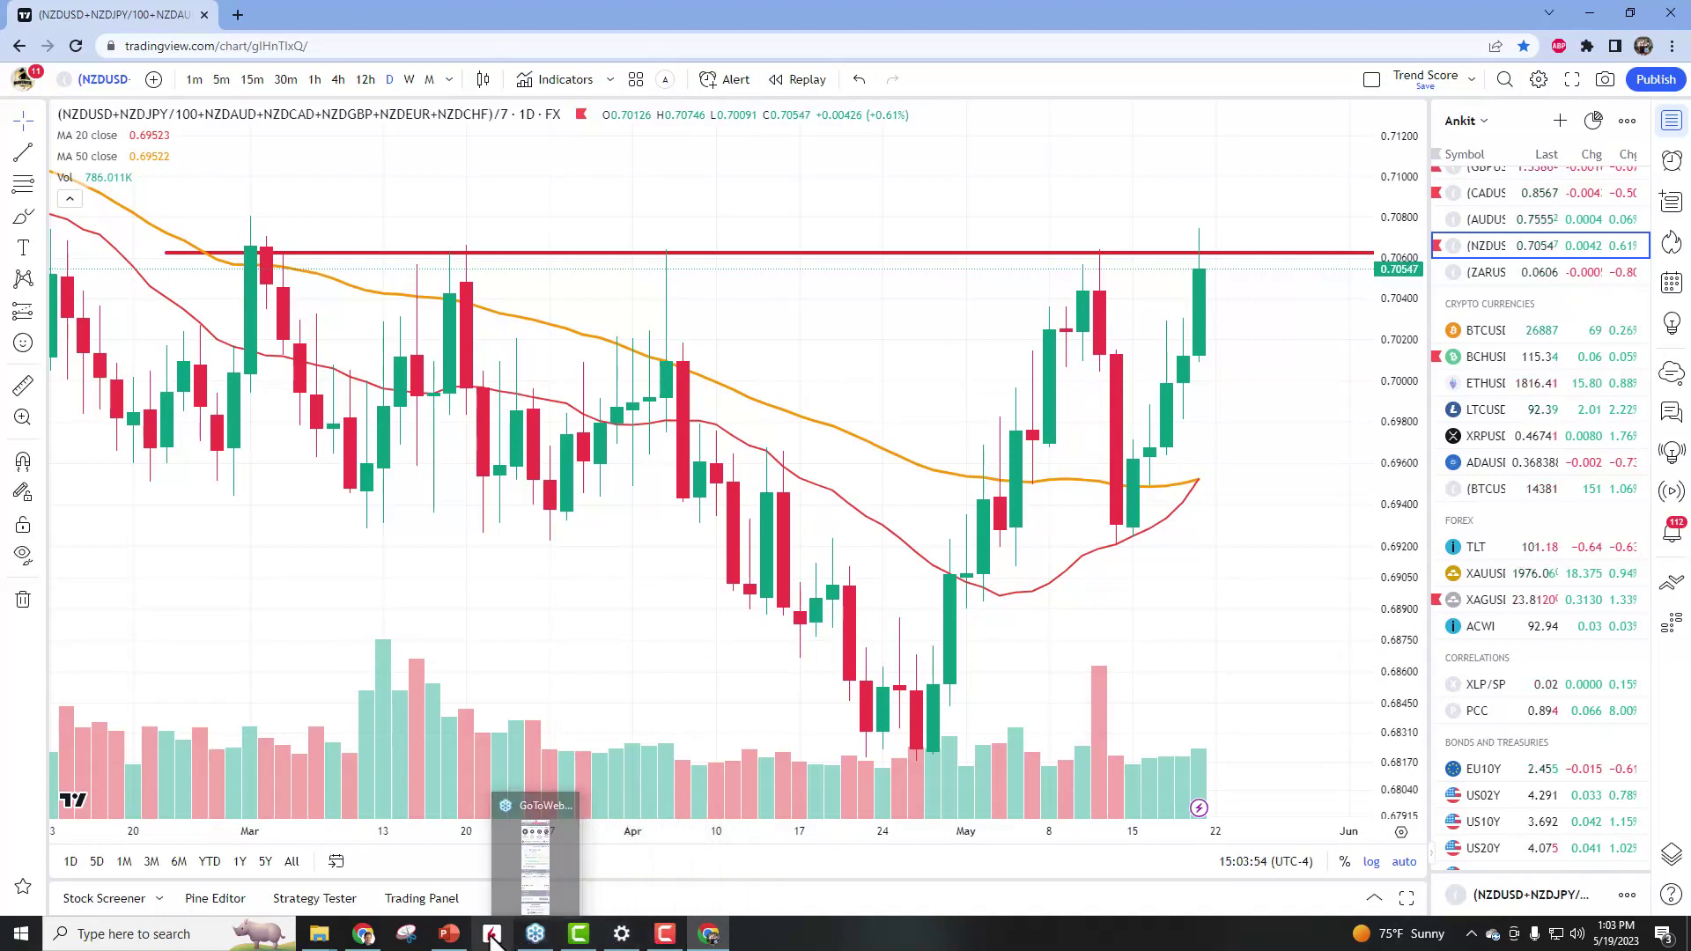